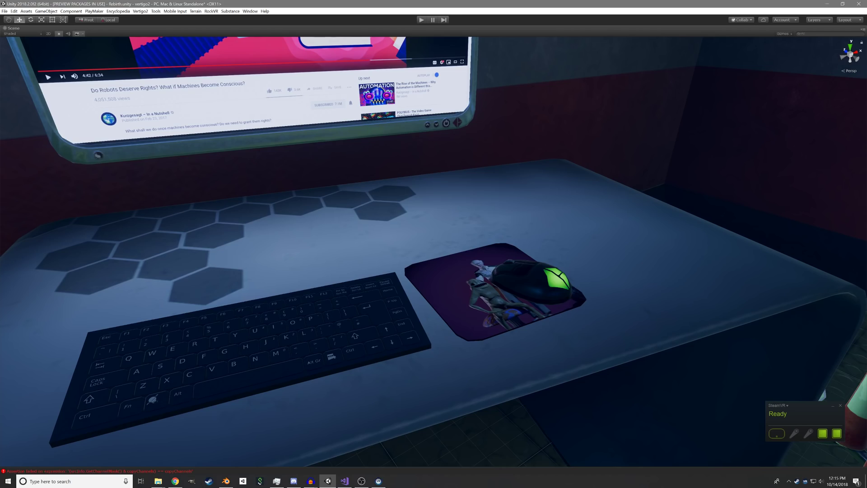
key("s")
right_click_drag(433, 251, 341, 179)
key("w")
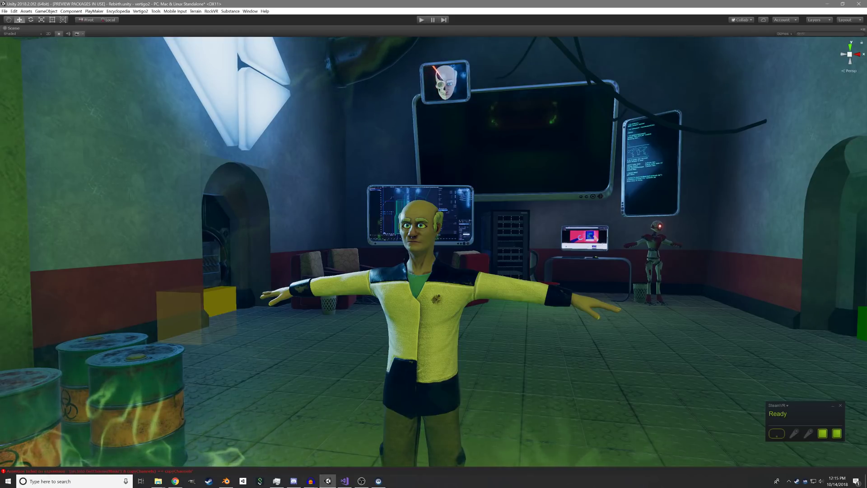
Switch to Audacity and record a spoken dialogue line about 8.6 seconds long.
left_click(310, 481)
left_click(384, 452)
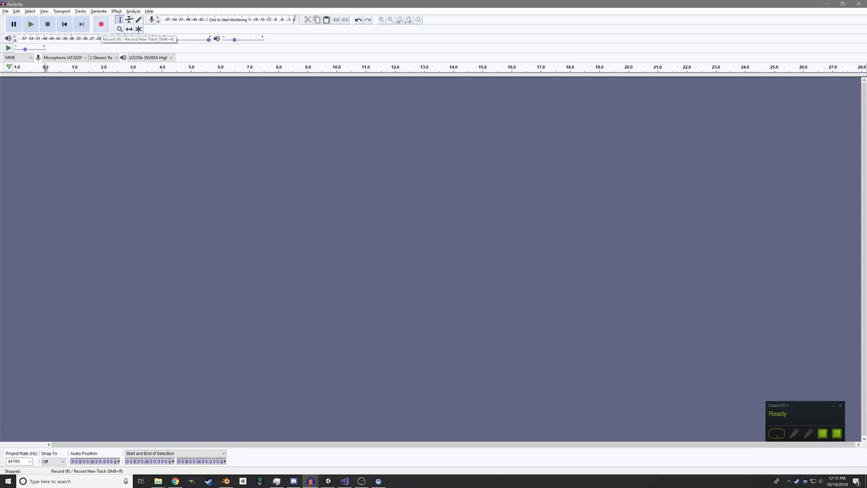
left_click(102, 25)
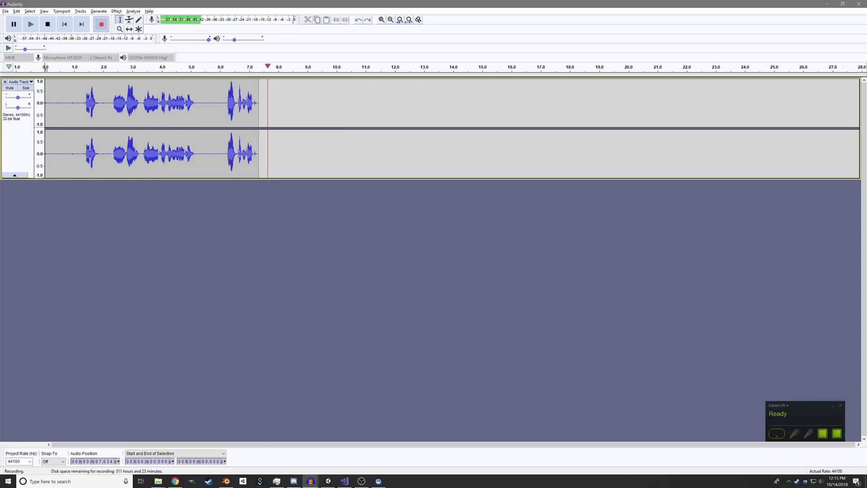
key("space")
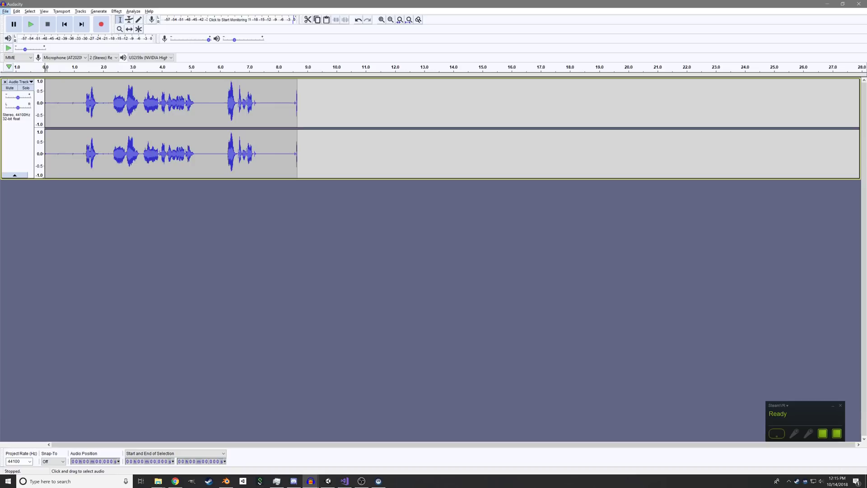
Trim the recording's end back to about 7.7 s and cut about 1.3 s of silence from its start.
left_click_drag(323, 104, 270, 104)
key("Delete")
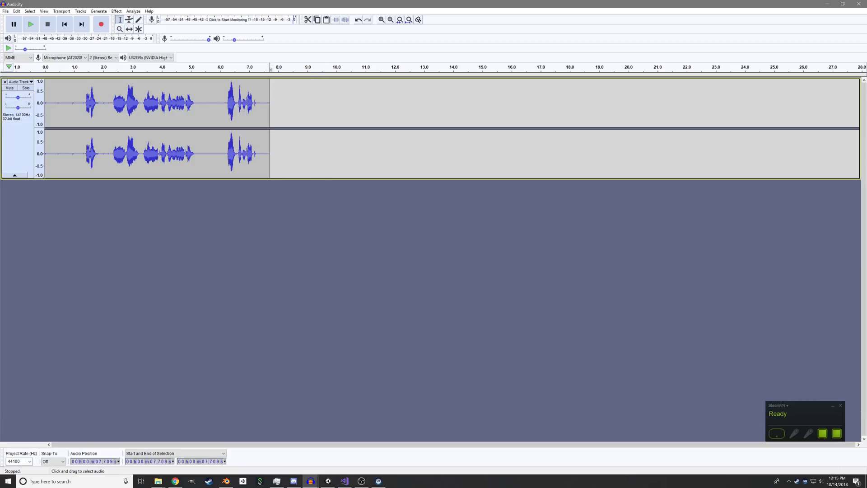
left_click_drag(83, 104, 44, 104)
key("Delete")
Mix the whole stereo recording down to mono.
key("ctrl+a")
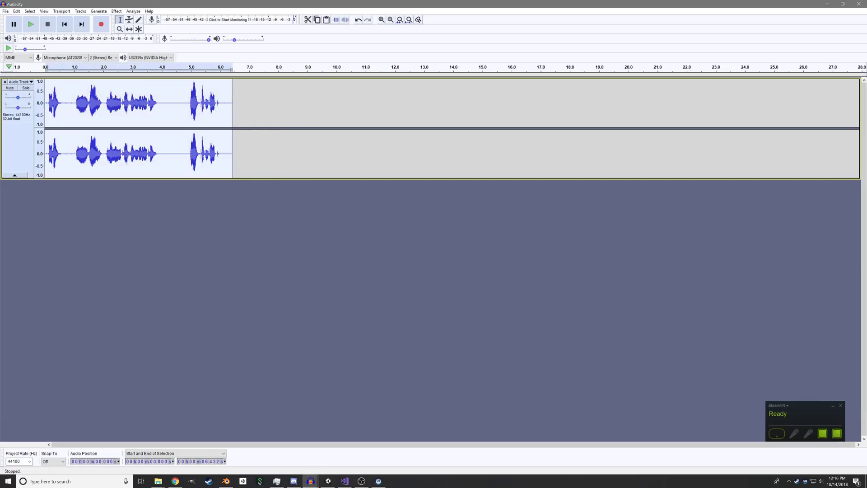
left_click(80, 11)
mouse_move(100, 29)
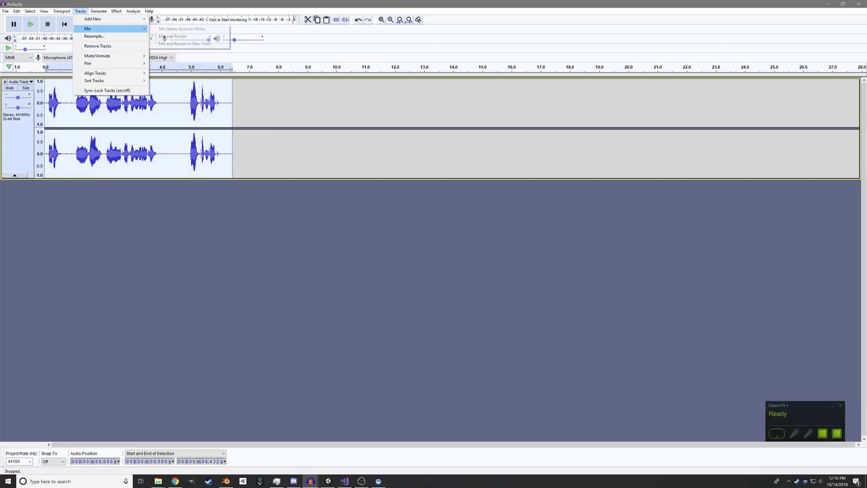
key("Return")
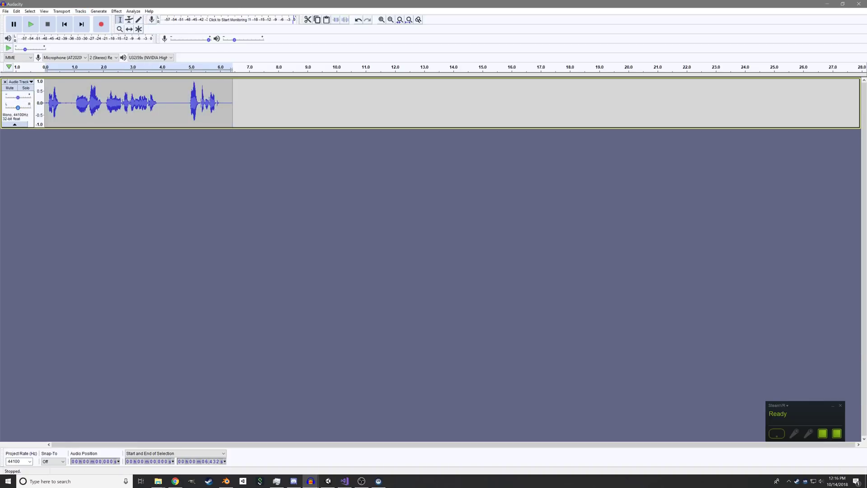
Make the mono track taller and apply the Compressor effect with its existing settings to the whole recording.
left_click_drag(231, 127, 231, 163)
key("ctrl+a")
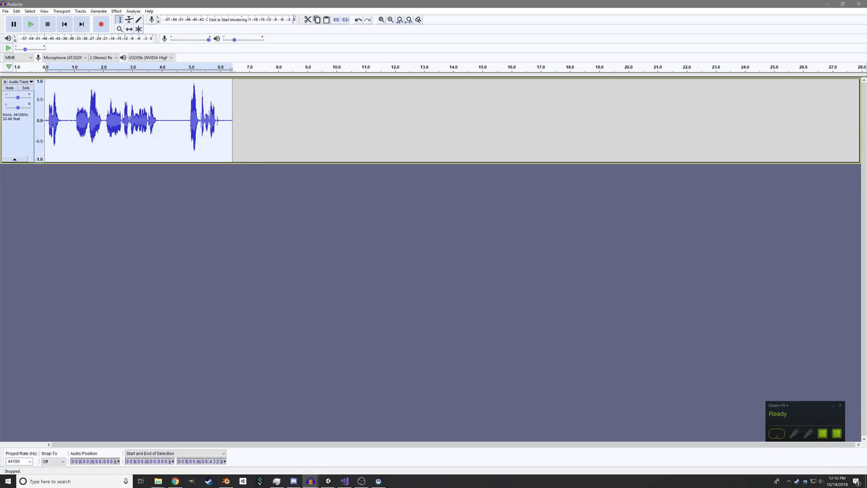
left_click(117, 11)
left_click(134, 99)
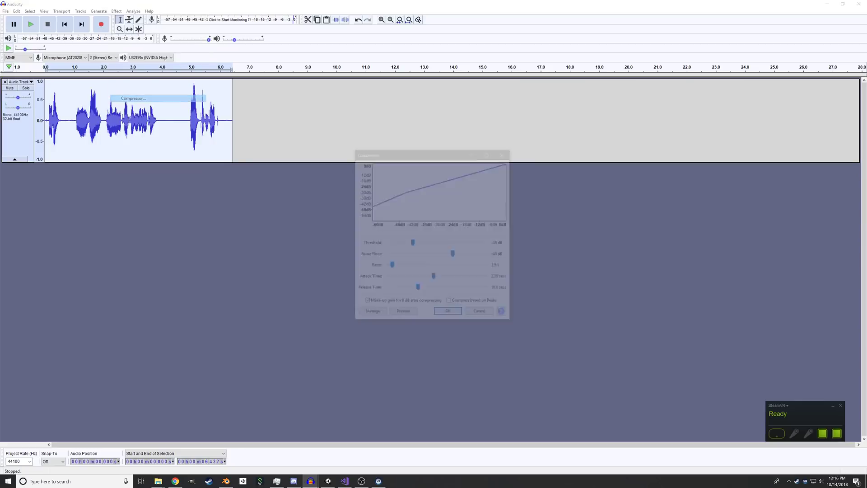
key("Return")
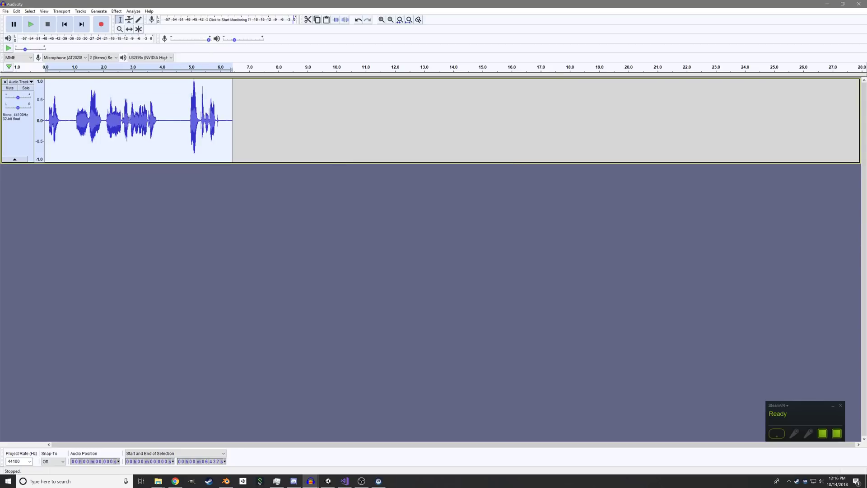
Export the audio as a 16-bit PCM WAV named dialogExample in the Dialog folder, leaving the metadata tags empty.
key("alt+f")
key("Down")
key("Down")
key("Down")
key("Down")
key("Down")
key("Down")
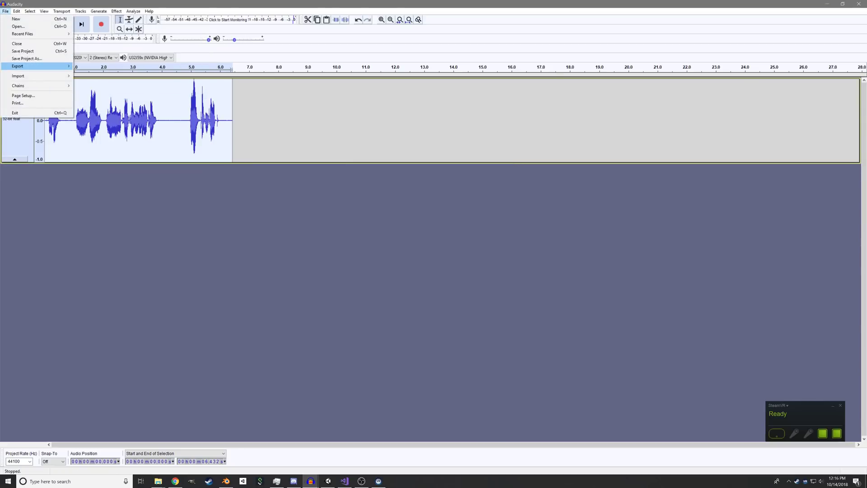
key("Right")
key("Down")
key("Return")
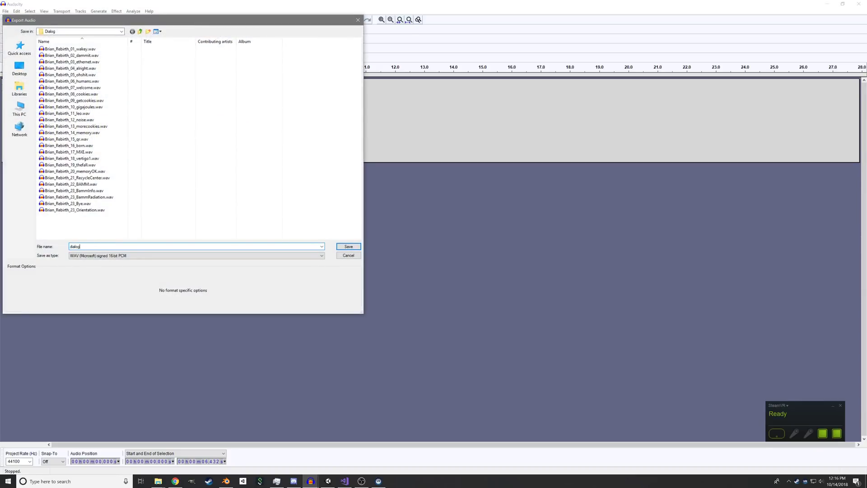
type("dialogExample")
key("Return")
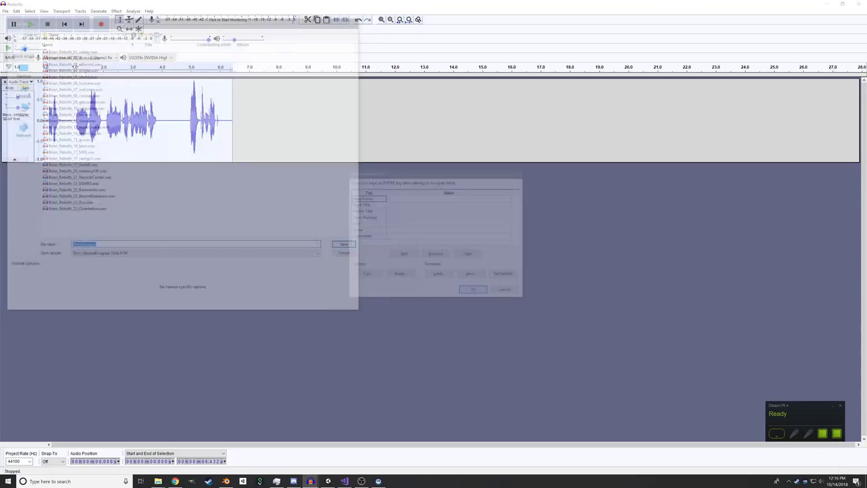
key("Return")
Switch to Unity and restore the full editor layout from the maximized Scene view.
key("XF86AudioLowerVolume")
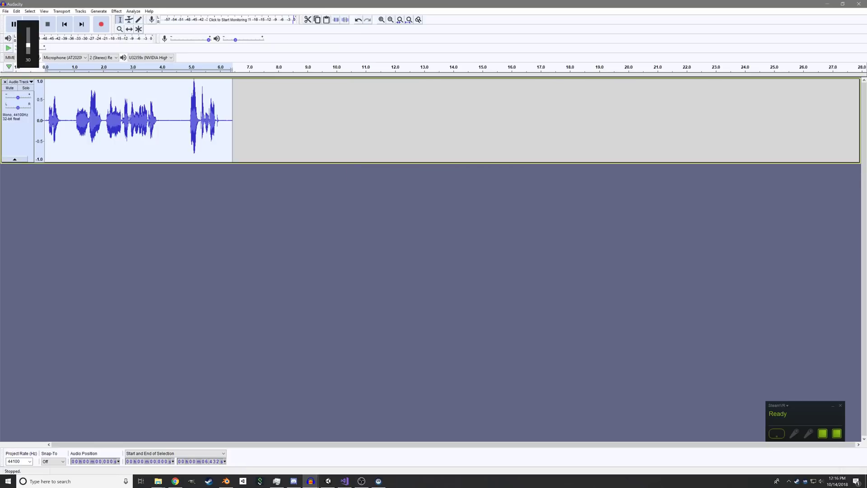
key("alt+Tab")
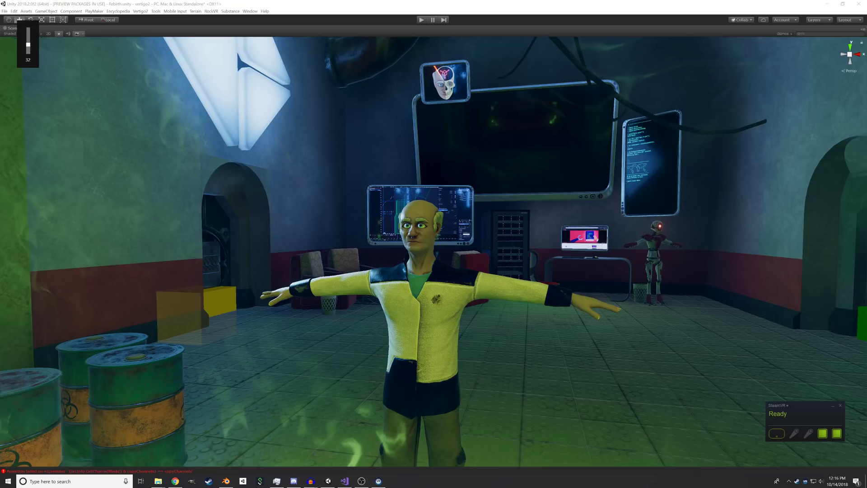
key("shift+space")
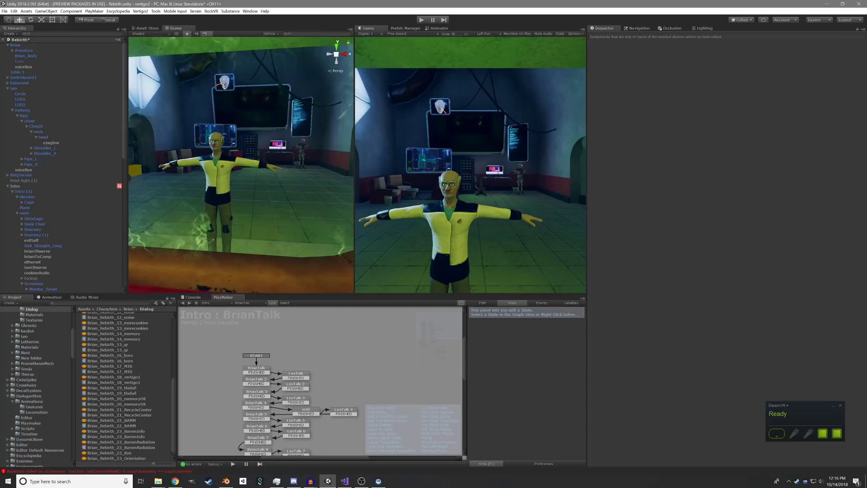
Create a Vertigo2 Dialogarithm Line asset in the Dialog folder using dialogExample.wav as its audio clip.
left_click(102, 459)
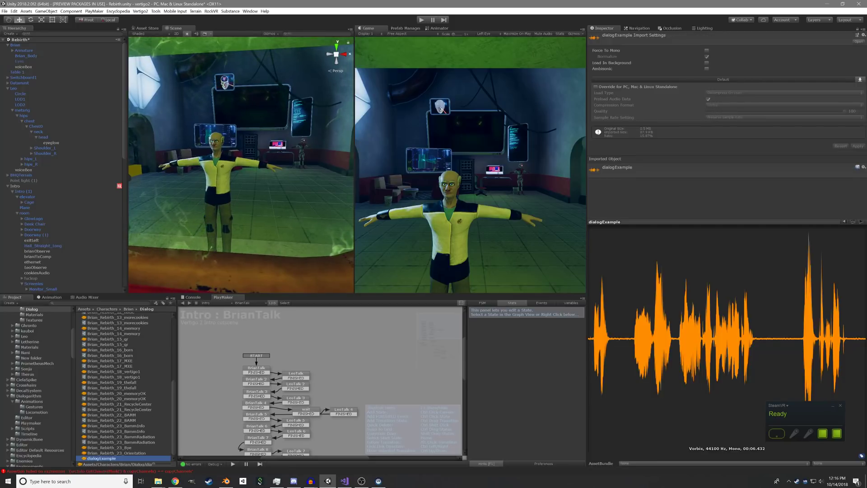
right_click(101, 457)
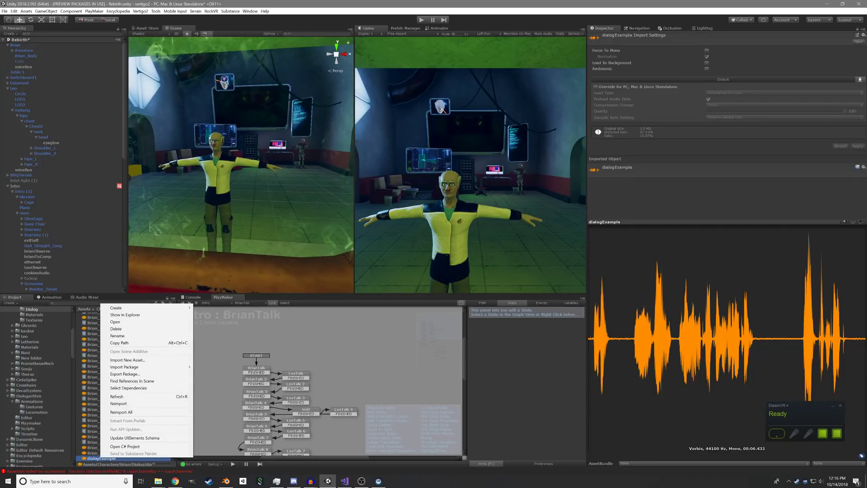
mouse_move(116, 308)
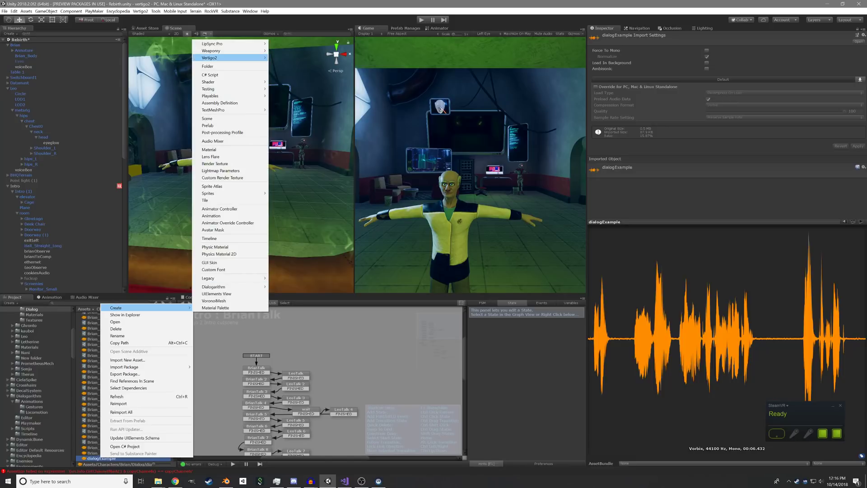
mouse_move(210, 58)
mouse_move(294, 58)
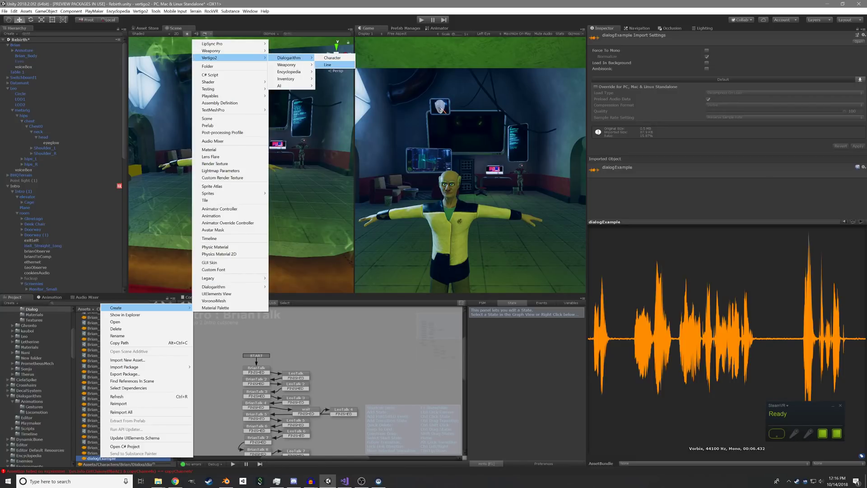
left_click(334, 65)
scroll(113, 148, "down", 20)
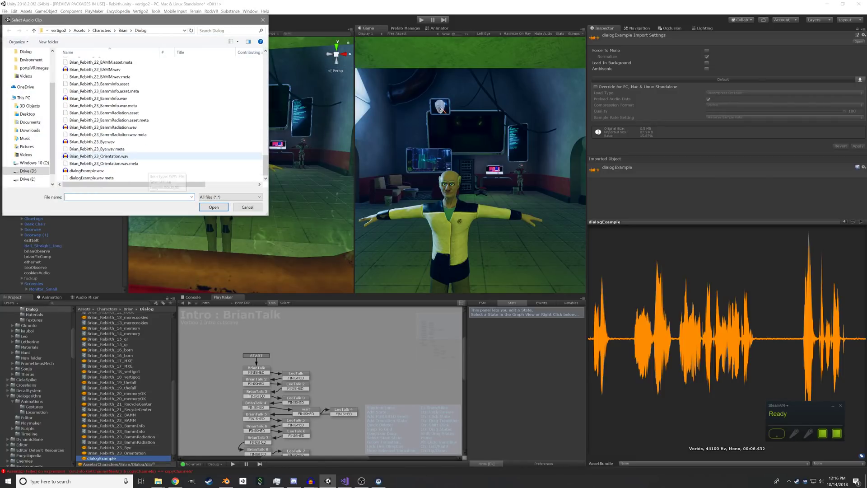
left_click(113, 171)
left_click(213, 207)
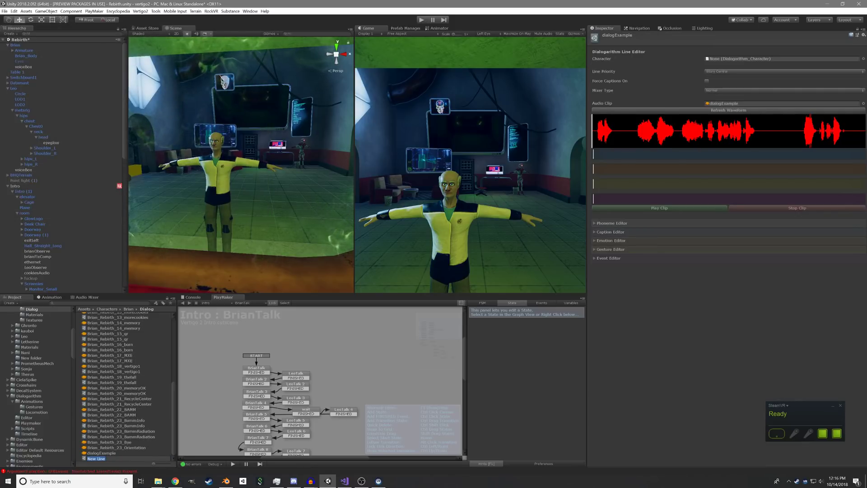
Preview the line's audio clip, stop it, and widen the Inspector for more timeline space.
left_click(659, 207)
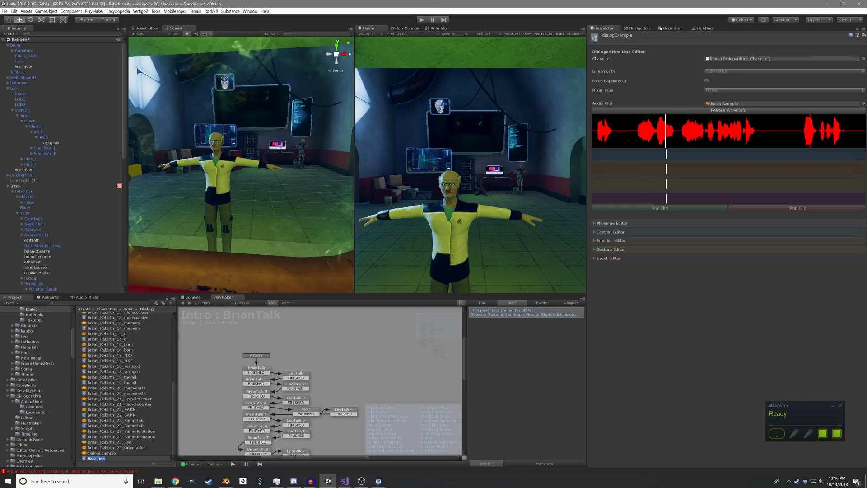
left_click(797, 208)
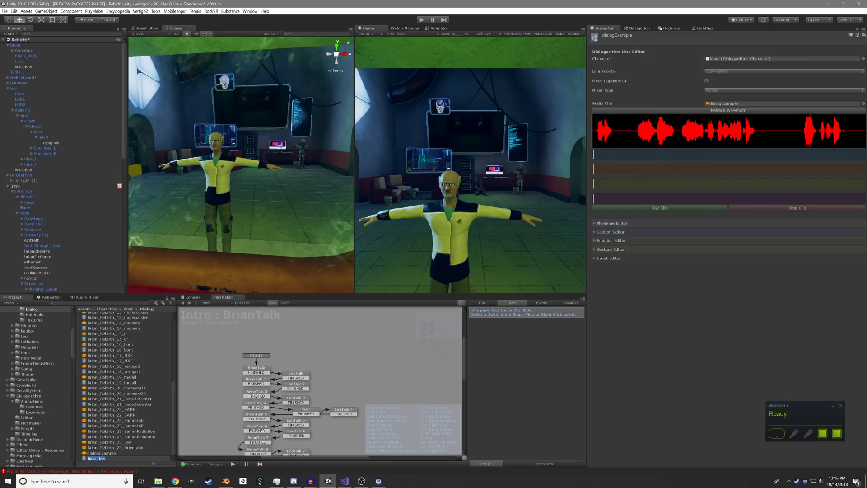
left_click_drag(587, 226, 396, 226)
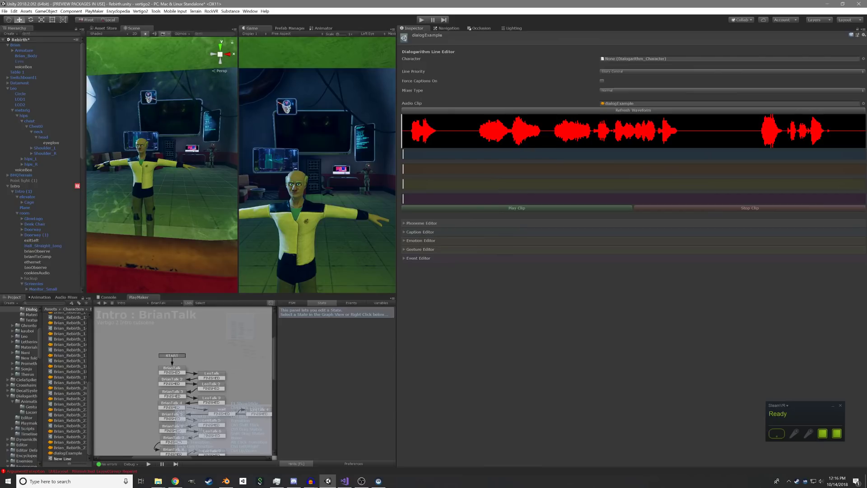
left_click_drag(397, 158, 532, 158)
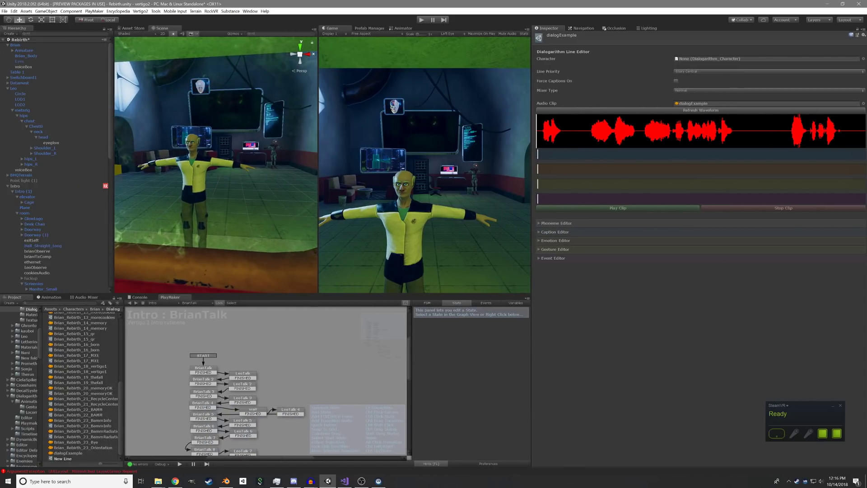
Calculate normal-quality lip sync for the dialogExample line in the Phoneme Editor.
left_click(540, 224)
left_click(619, 241)
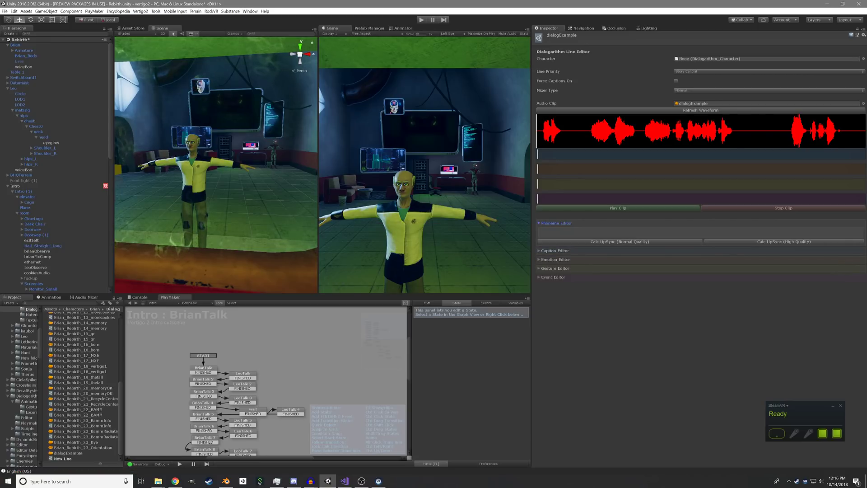
mouse_move(532, 226)
left_mouse_down()
mouse_move(588, 225)
mouse_move(525, 226)
left_mouse_up()
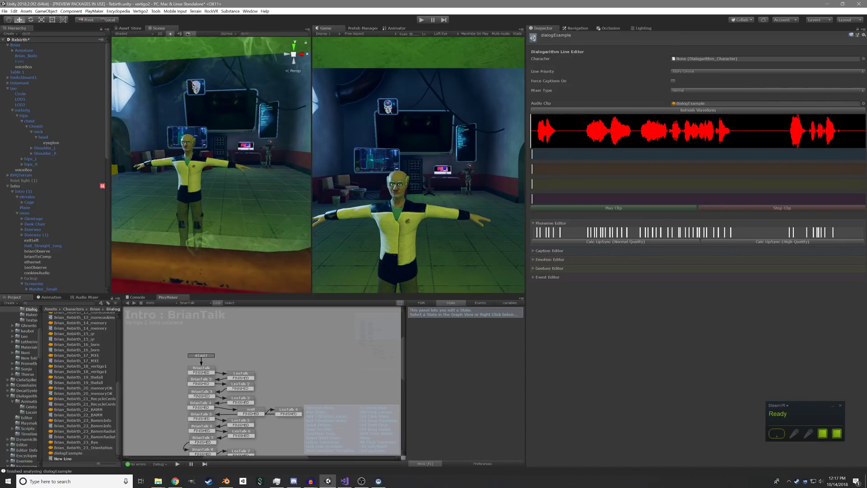
left_click(534, 224)
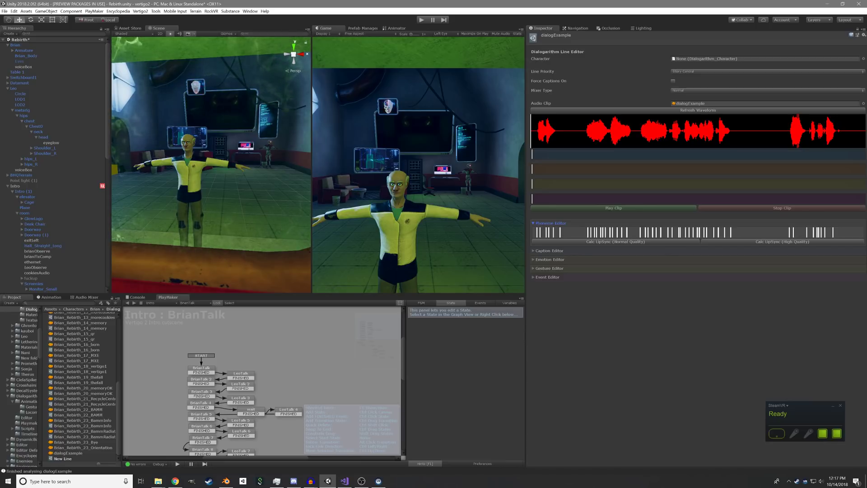
Add a caption to the line and stretch its time range from the first word to the long pause.
scroll(211, 165, "up", 8)
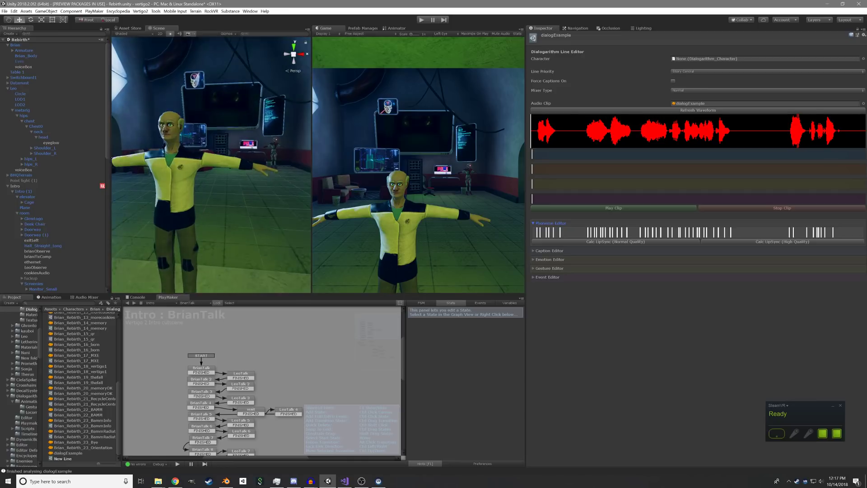
middle_click_drag(194, 168, 228, 186)
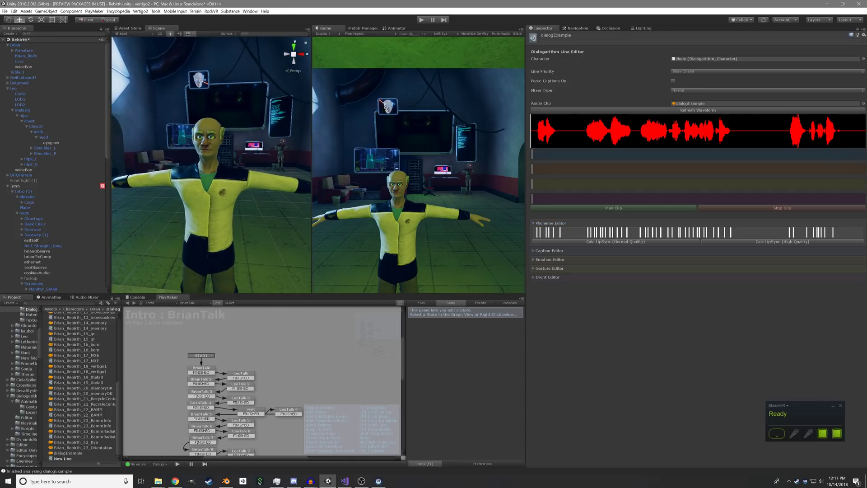
left_click(549, 250)
left_click(549, 264)
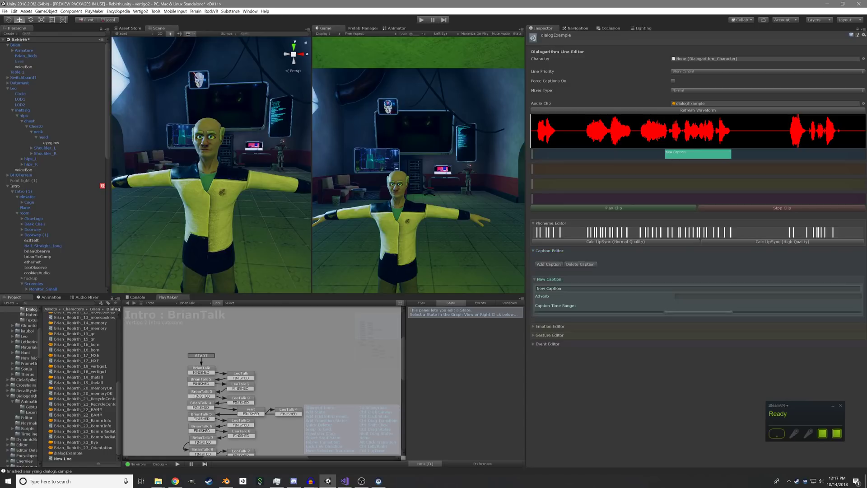
left_click_drag(698, 311, 734, 312)
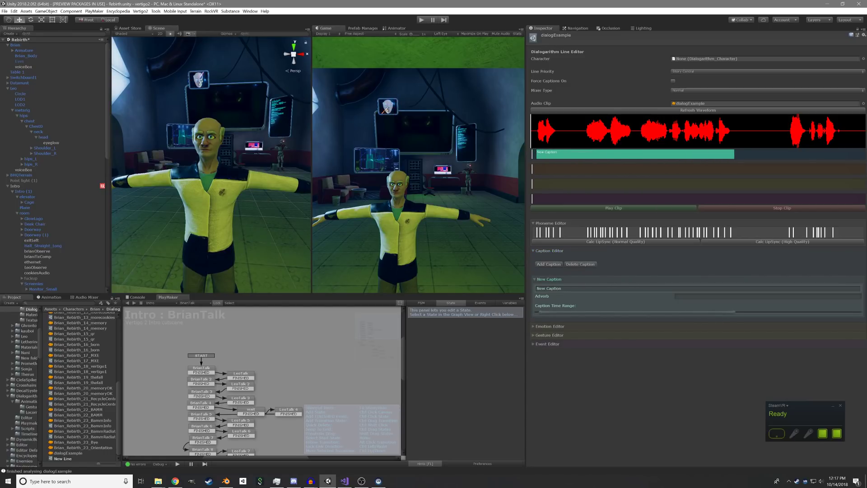
Replace the first caption's text with "Hi there. My name is Brian, and I'm one of the characters in Vertigo 2.".
left_click(549, 288)
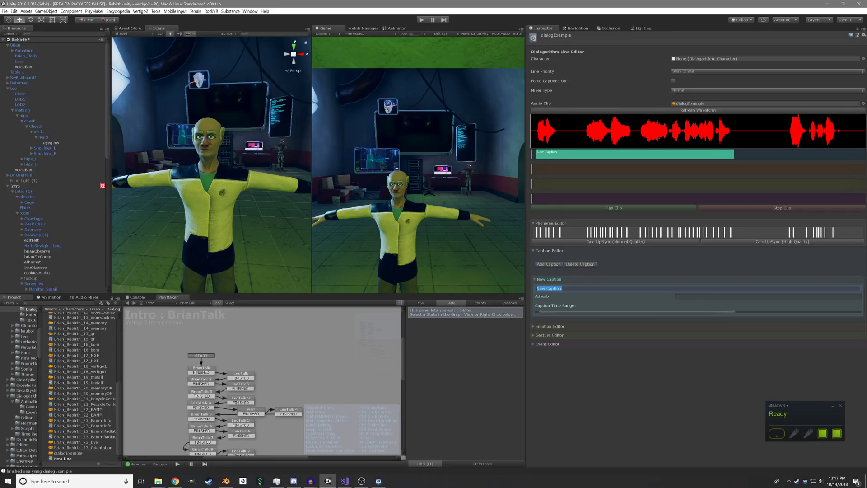
left_click(614, 208)
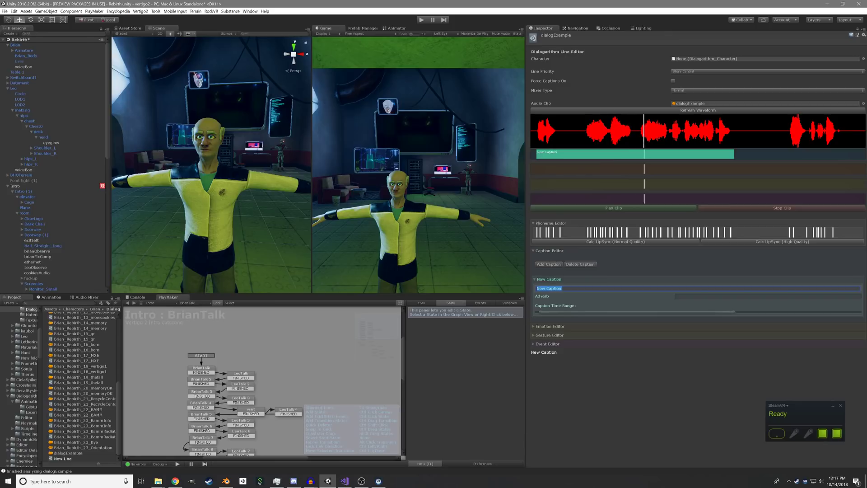
type("Hi there.")
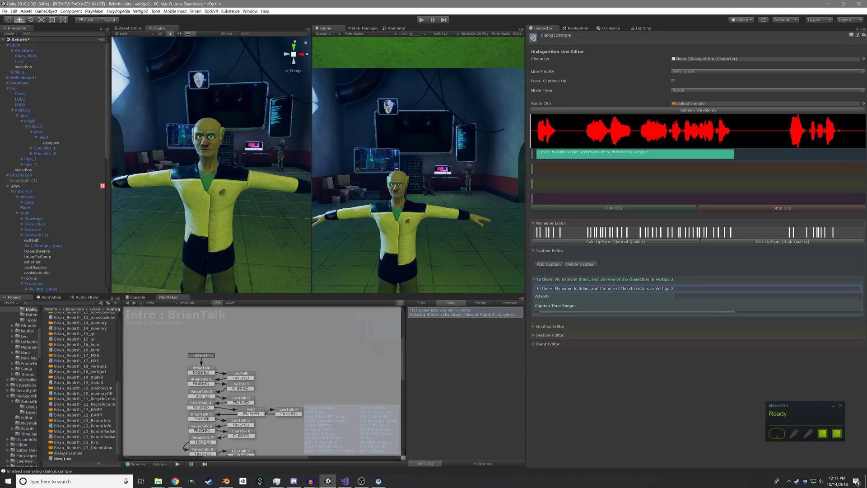
Add a second caption reading "Wow, I can talk!" and place it over the clip's final phrase.
left_click(549, 264)
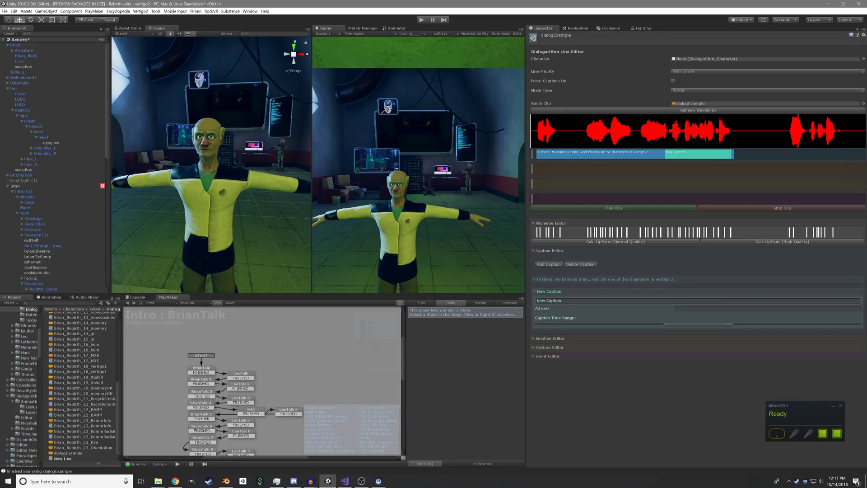
left_click_drag(698, 324, 812, 324)
left_click(549, 301)
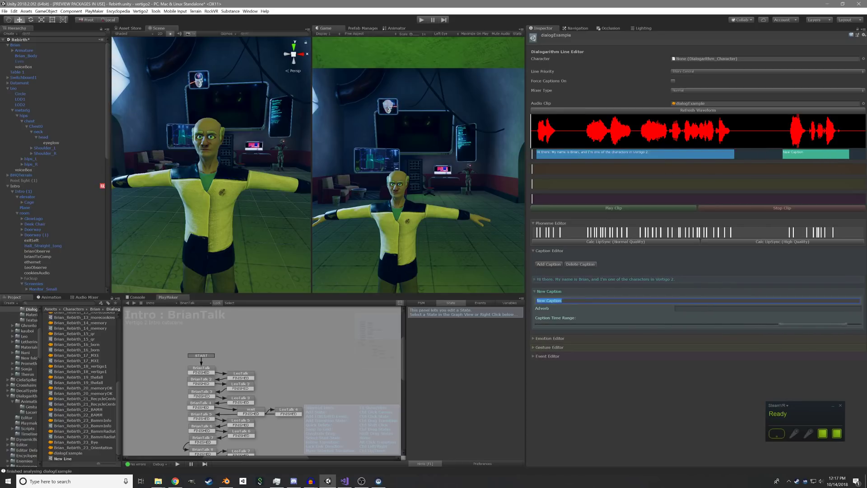
type("Wow, I can talk!")
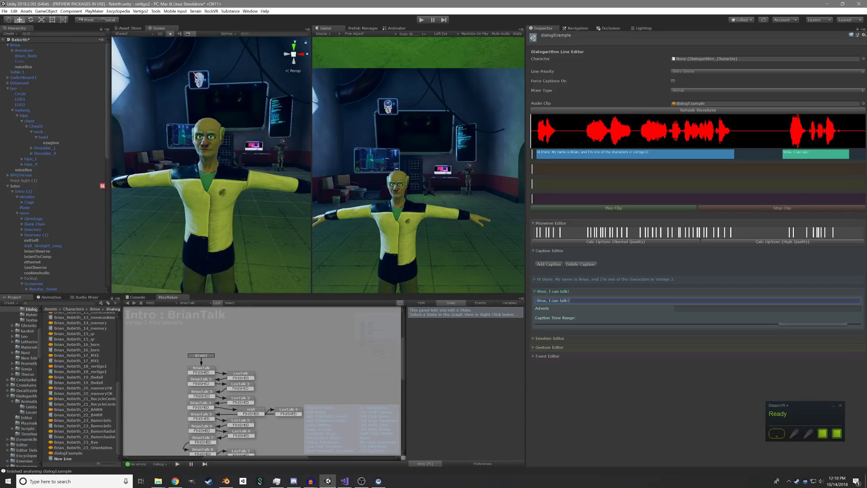
left_click(752, 131)
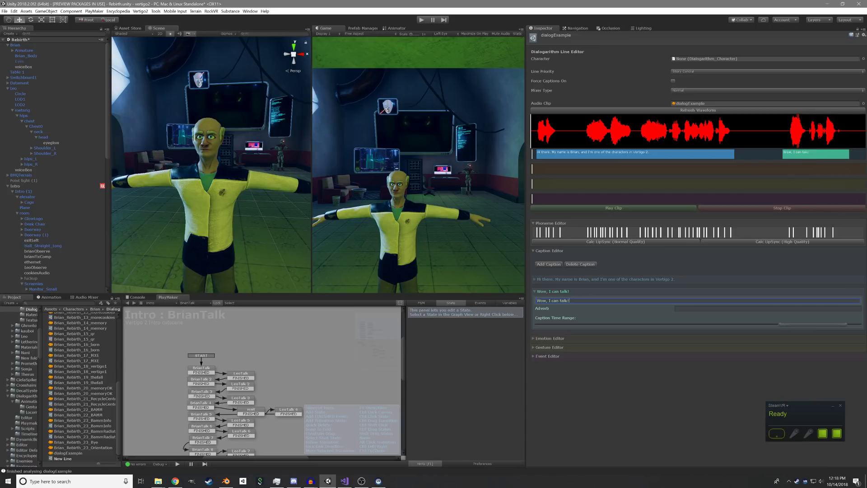
left_click(535, 292)
left_click(533, 250)
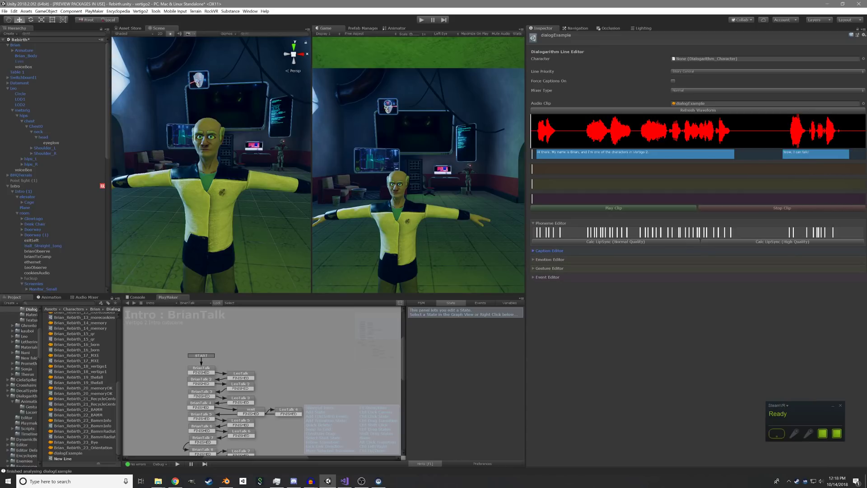
Add a Friendly emotion and shorten its time range to cover the opening words of the line.
left_click(549, 260)
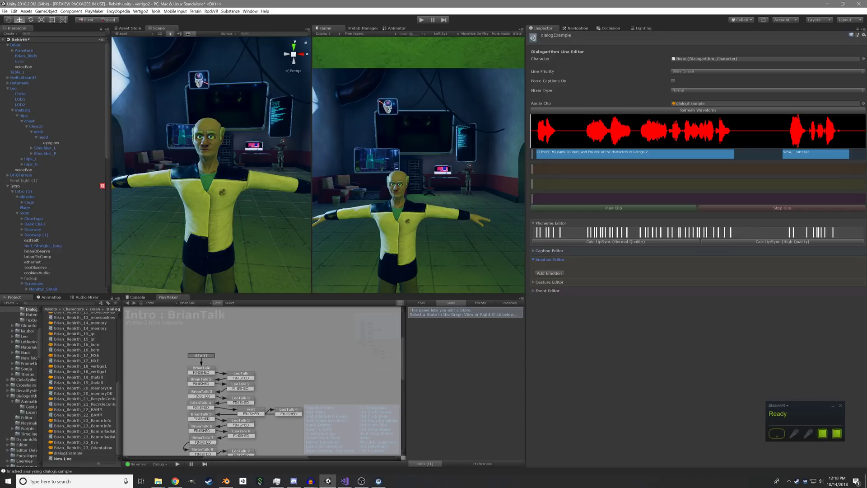
left_click(549, 273)
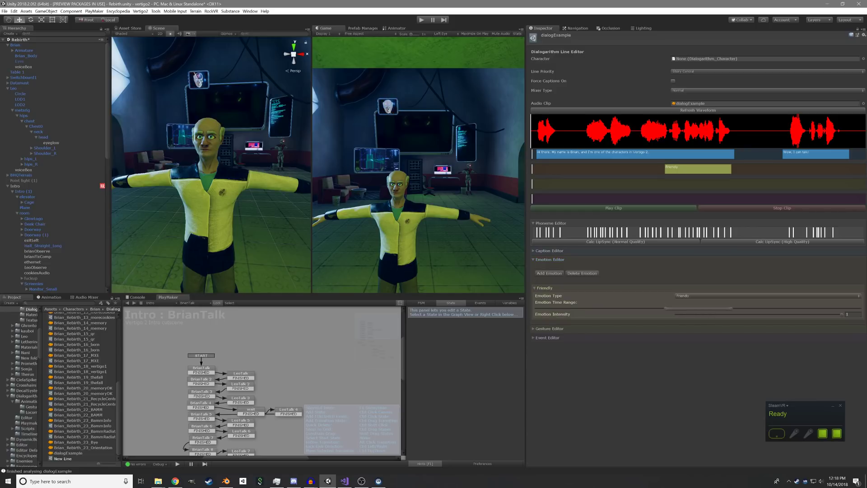
left_click_drag(698, 309, 569, 308)
left_click_drag(602, 169, 577, 168)
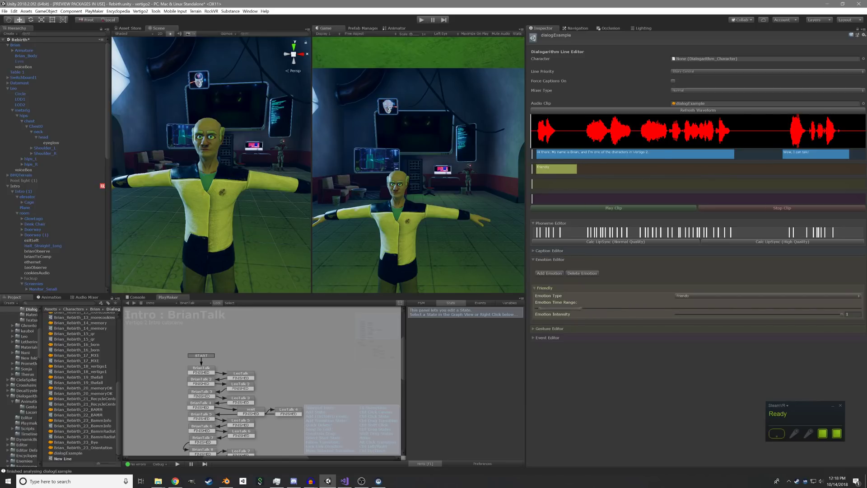
Add a second emotion over the clip's final phrase and set its type to Eyebrows.
left_click(549, 274)
left_click(617, 131)
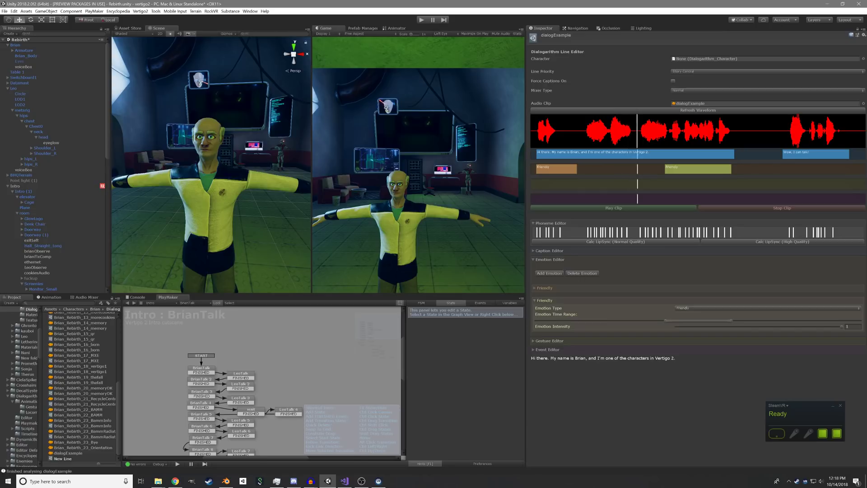
left_click_drag(698, 169, 811, 169)
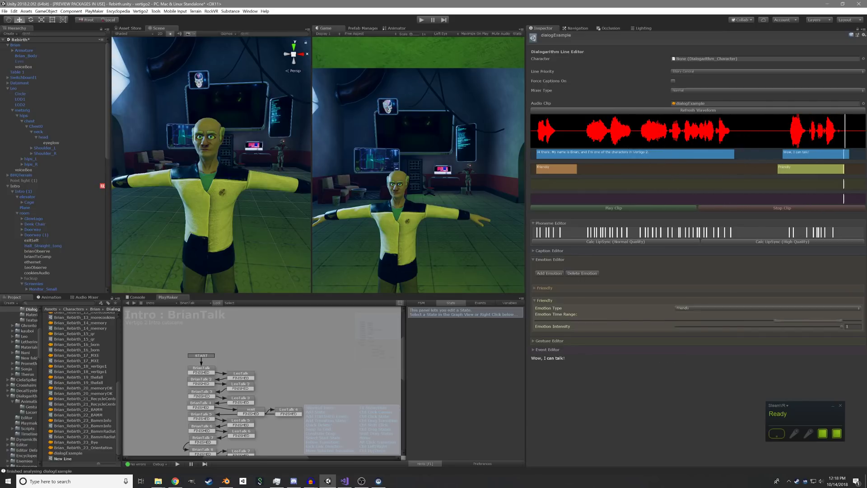
left_click(690, 308)
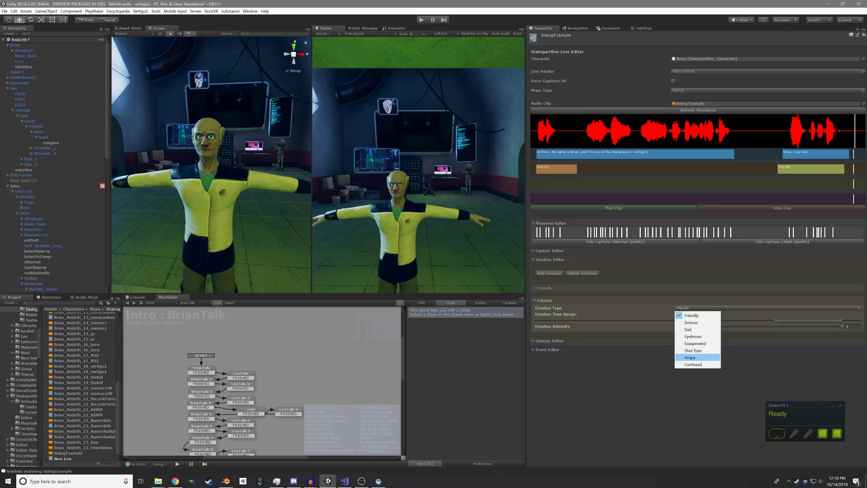
left_click(693, 336)
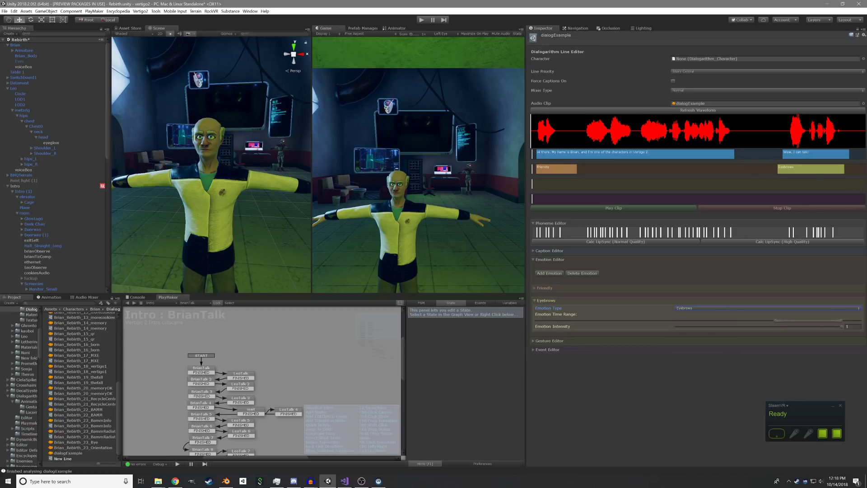
Add a Serious emotion spanning the middle phrase before the long pause, with its intensity at about 0.583.
left_click(549, 273)
left_click_drag(695, 333, 688, 333)
left_click(686, 320)
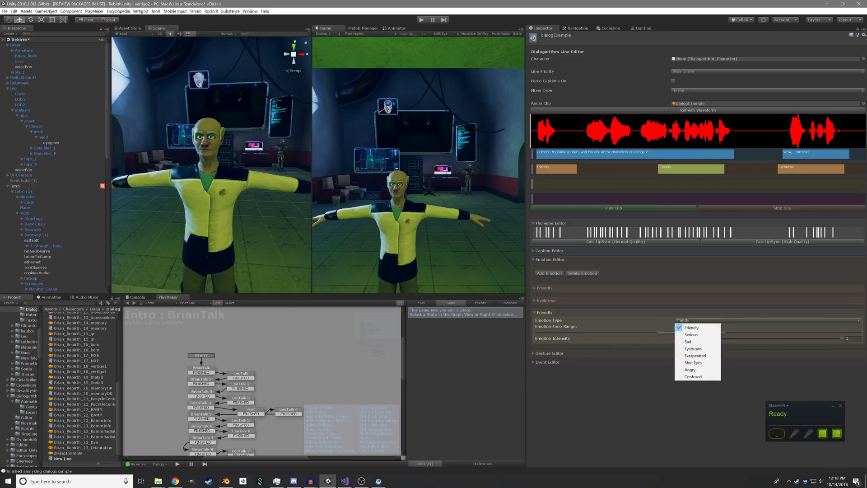
left_click(691, 335)
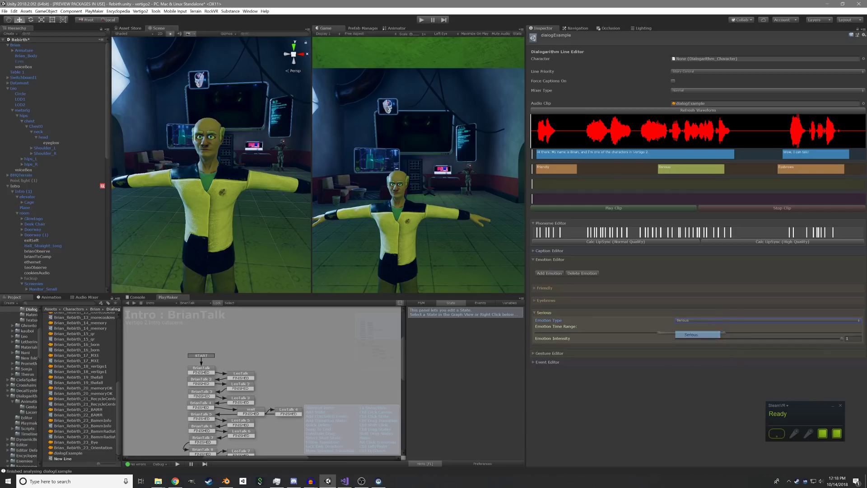
left_click_drag(625, 333, 641, 333)
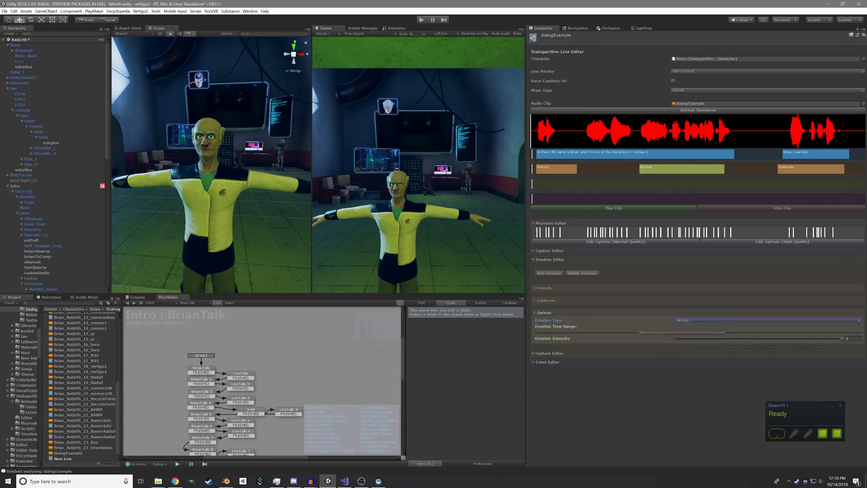
left_click_drag(841, 338, 745, 338)
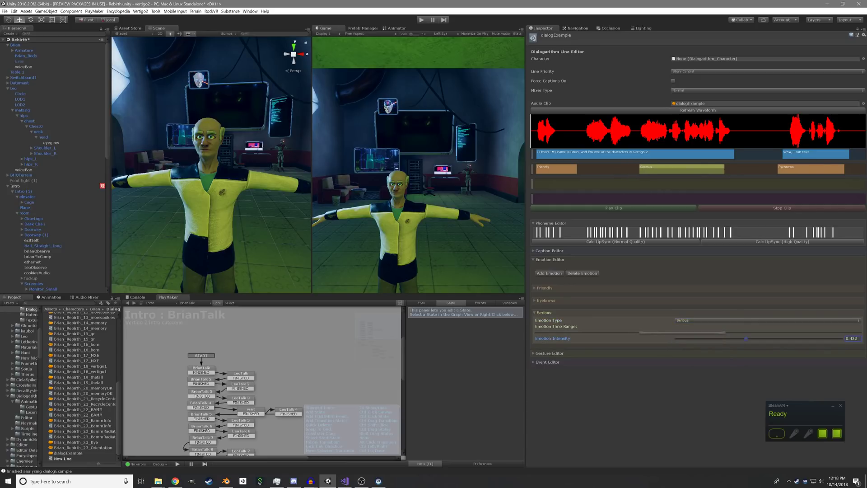
left_click_drag(745, 339, 773, 338)
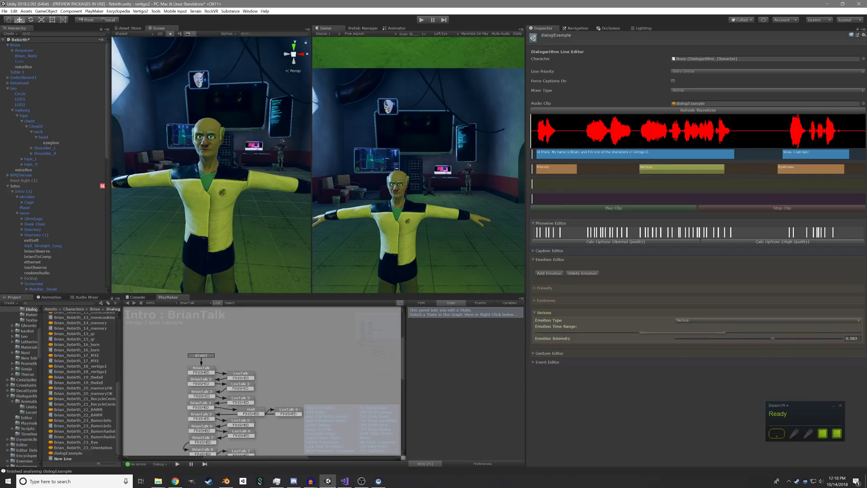
left_click(535, 313)
left_click(533, 259)
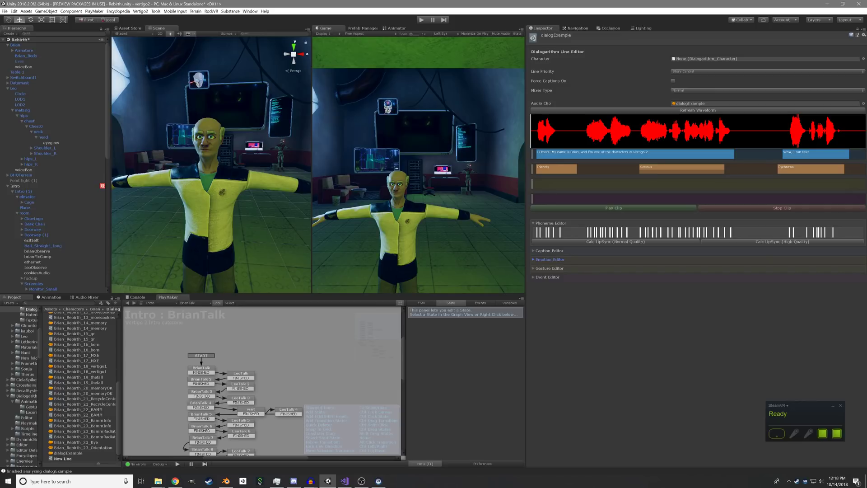
Add an Agree gesture to the line and shift it slightly earlier on the timeline.
left_click(550, 268)
left_click(549, 281)
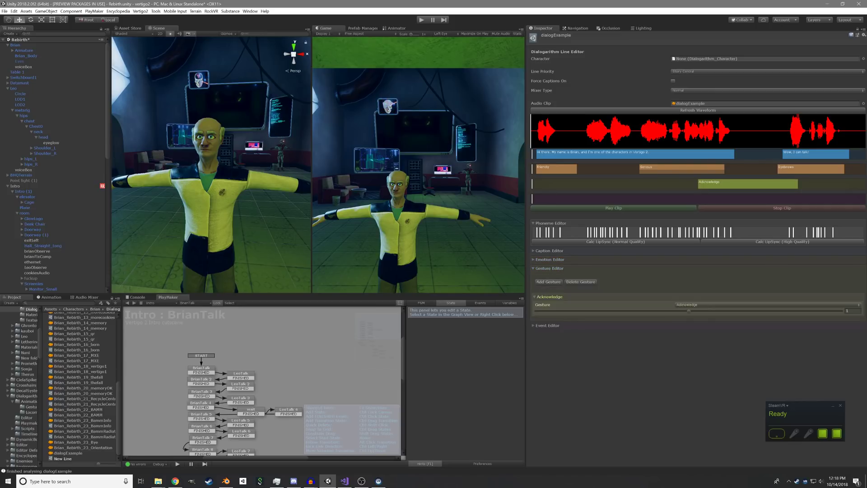
left_click(707, 305)
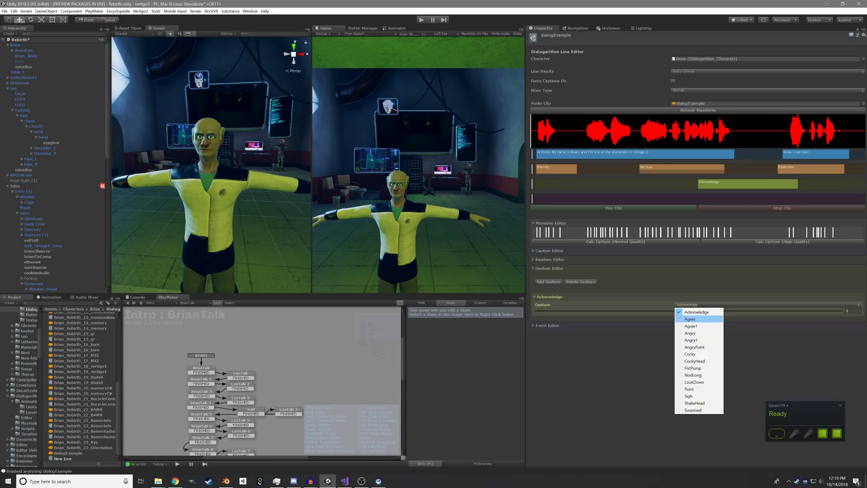
left_click(690, 318)
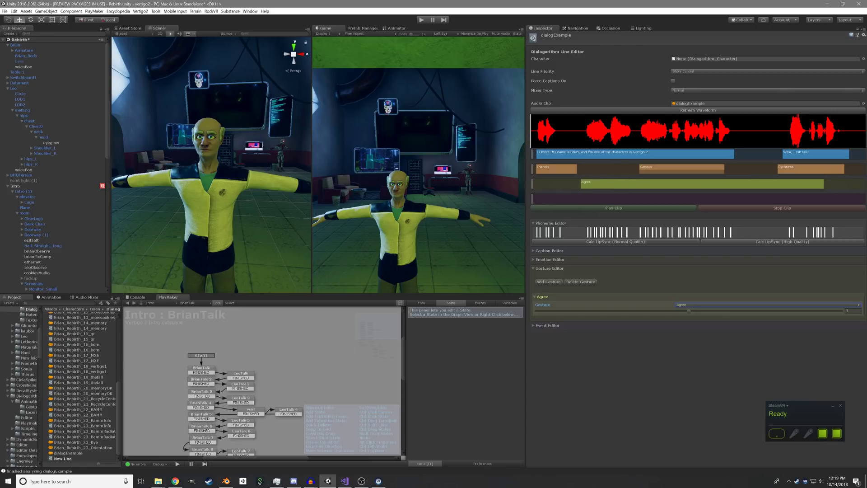
mouse_move(700, 184)
left_mouse_down()
mouse_move(709, 183)
mouse_move(692, 183)
left_mouse_up()
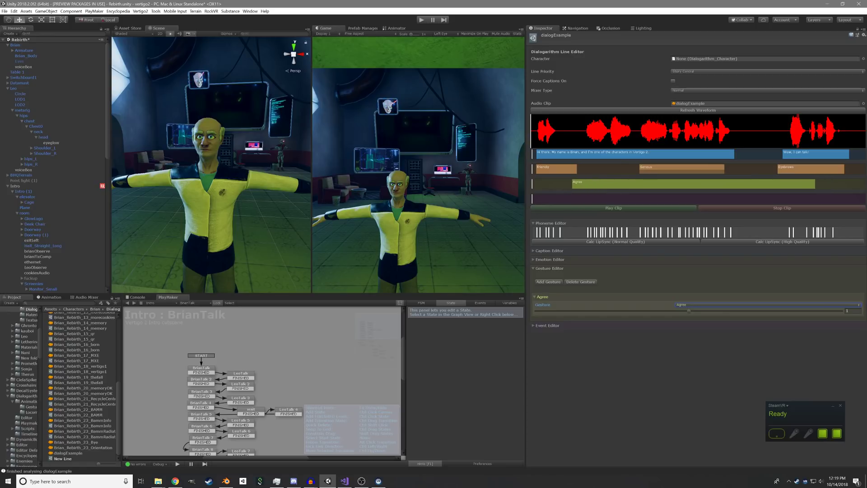
left_click(548, 269)
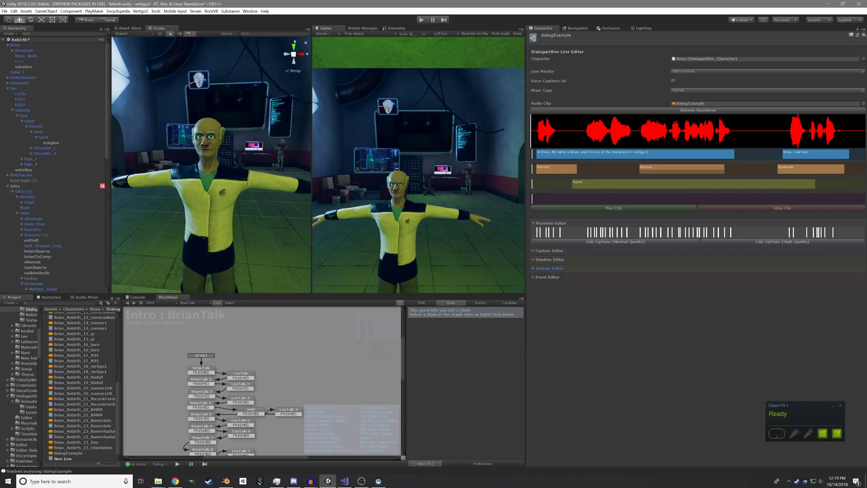
left_click(547, 277)
left_click(548, 277)
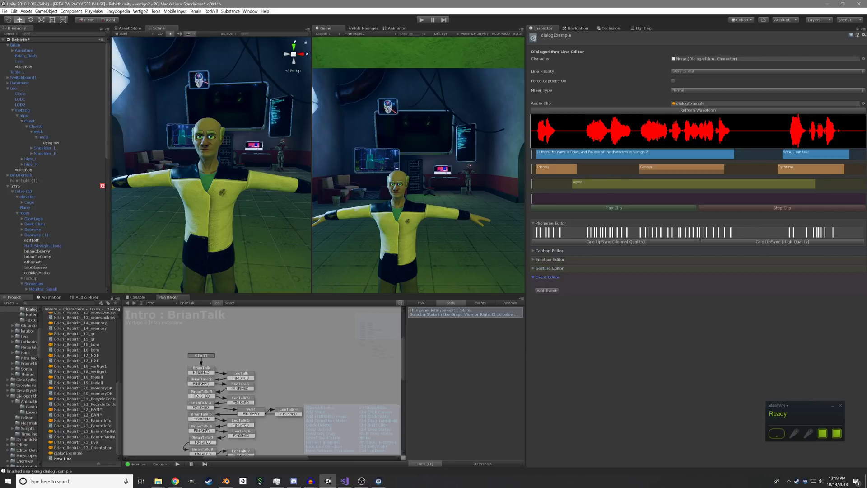
left_click(547, 291)
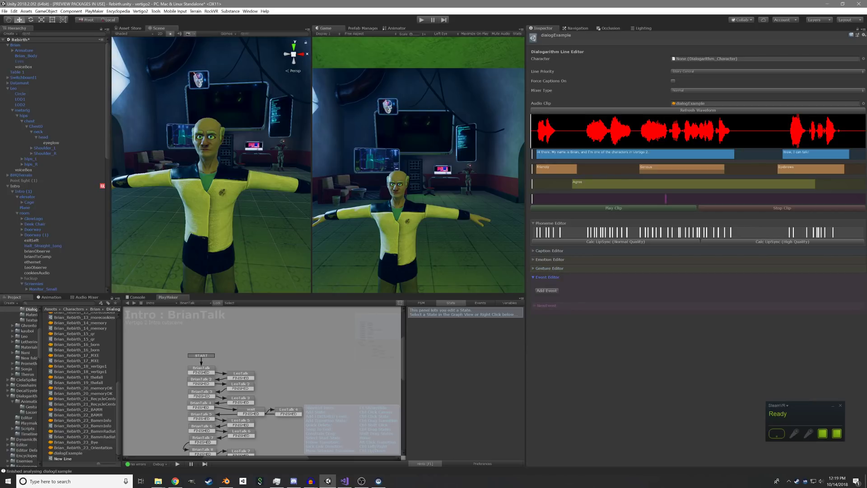
left_click(665, 198)
mouse_move(665, 199)
left_mouse_down()
mouse_move(626, 199)
mouse_move(638, 198)
left_mouse_up()
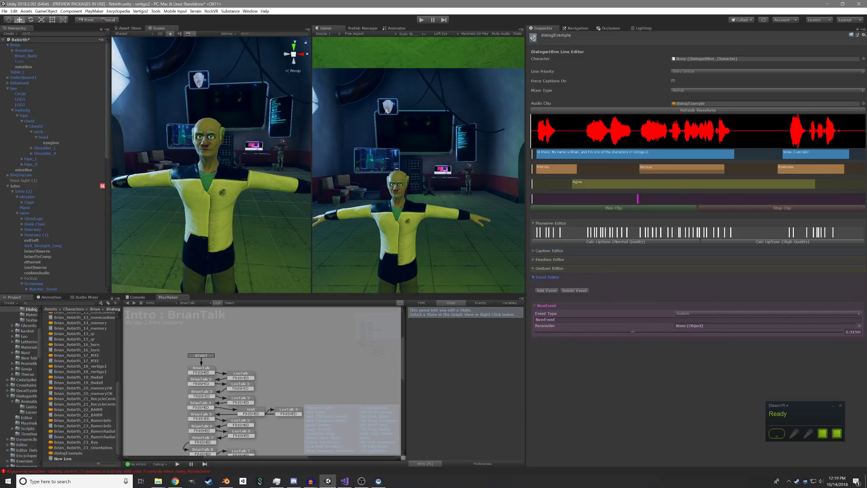
left_click(575, 291)
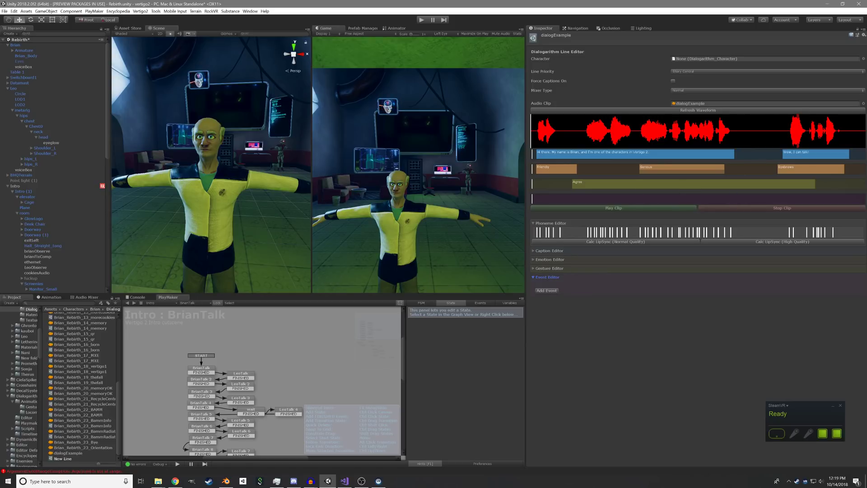
Add an event to the line, try the Focus type, and set its event type back to Custom.
left_click(546, 291)
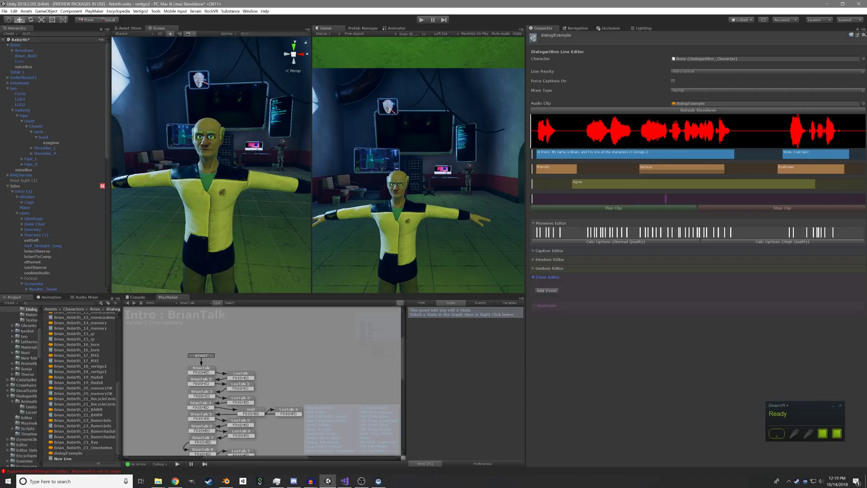
left_click(694, 313)
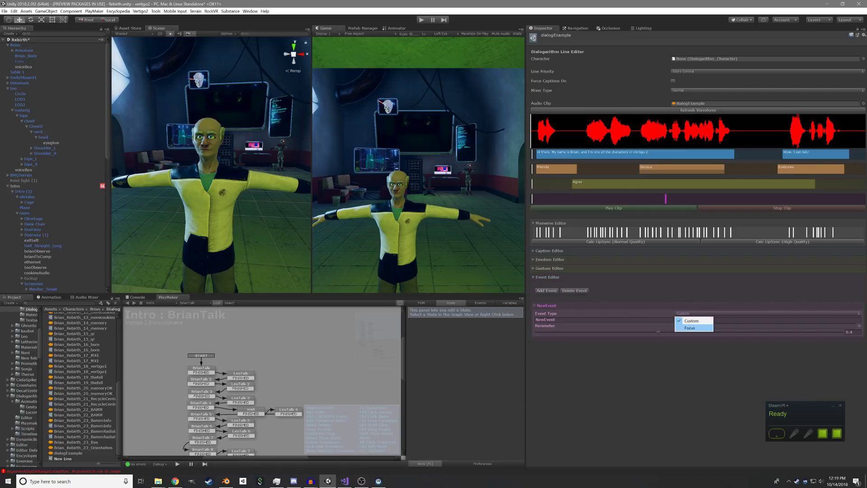
left_click(694, 328)
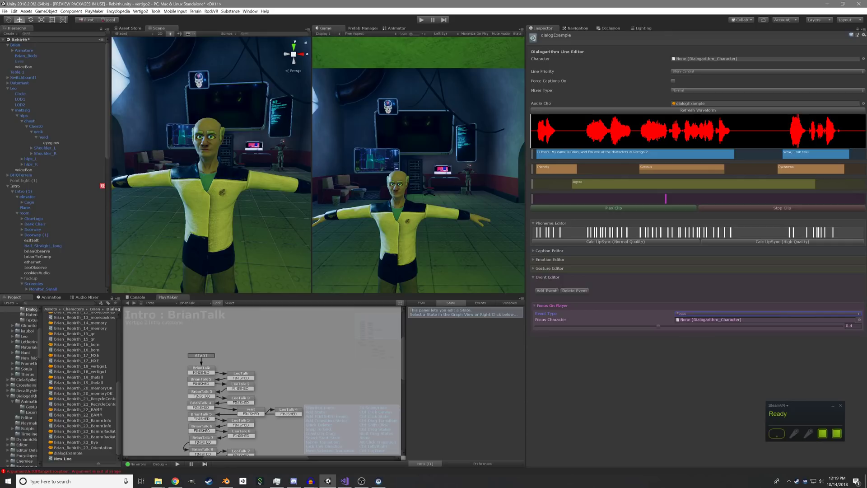
left_click(695, 313)
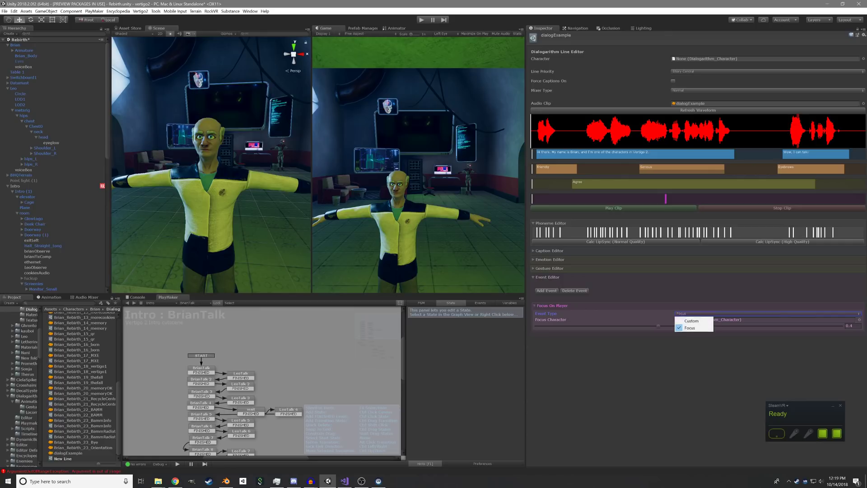
left_click(692, 321)
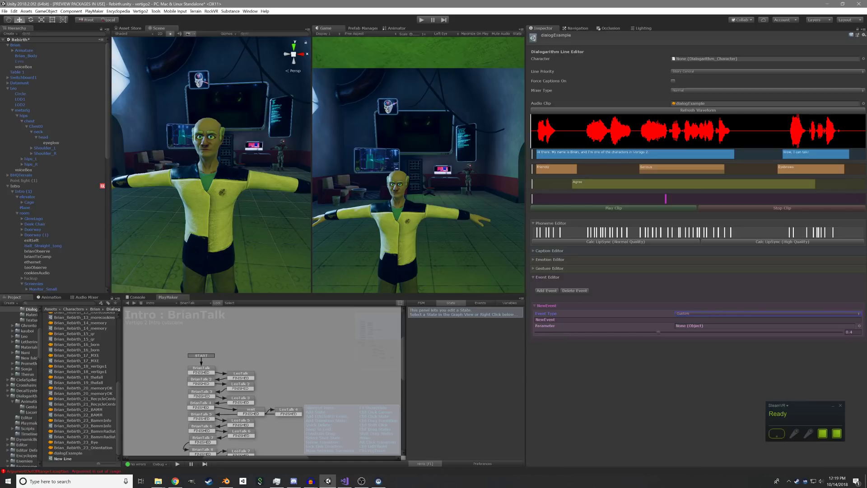
Delete the event from the dialogue line and collapse the Event Editor section.
scroll(211, 165, "down", 4)
scroll(211, 165, "up", 4)
scroll(211, 165, "down", 1)
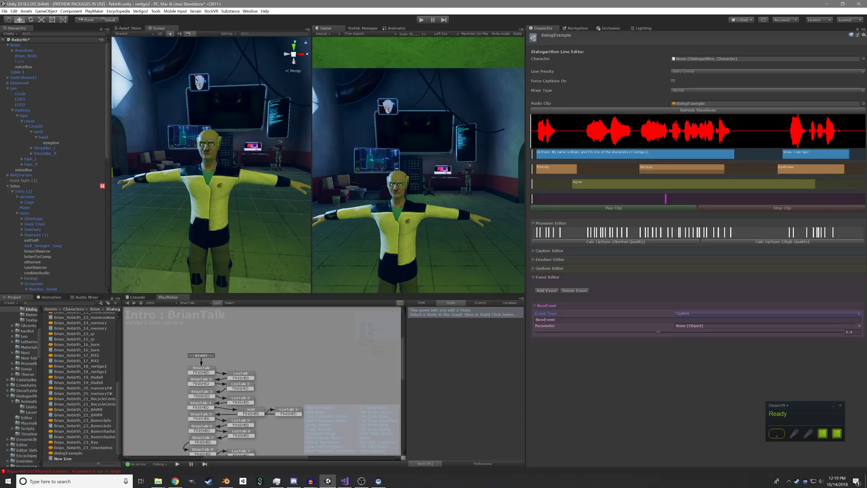
left_click(574, 290)
left_click(534, 278)
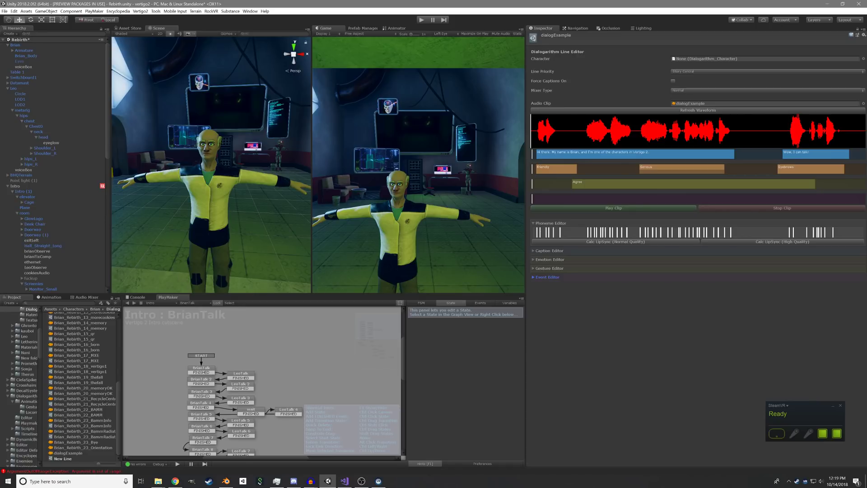
Assign the Brian character asset to the dialogue line.
left_click(863, 59)
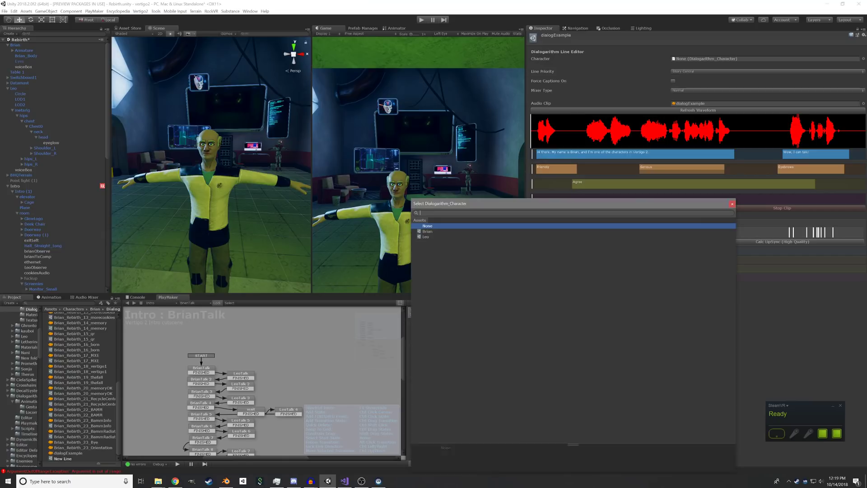
left_click(427, 232)
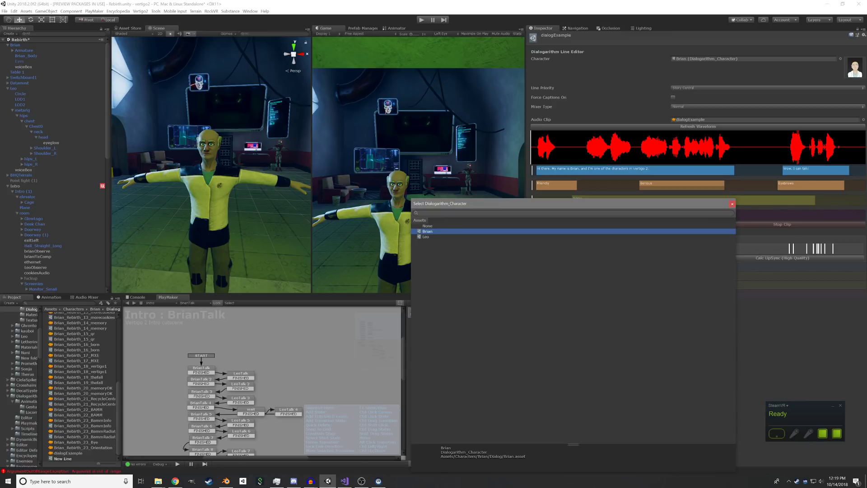
key("Return")
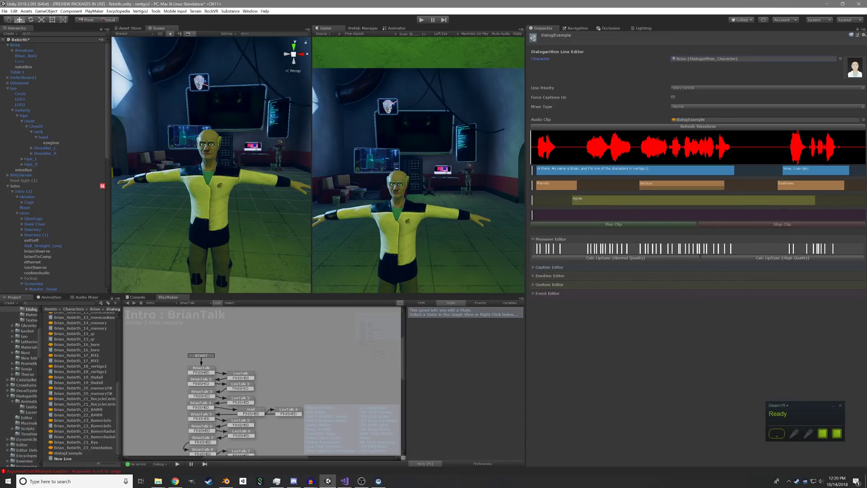
Review the Line Priority and Mixer Type choices, keeping Story Central and Normal.
left_click(699, 89)
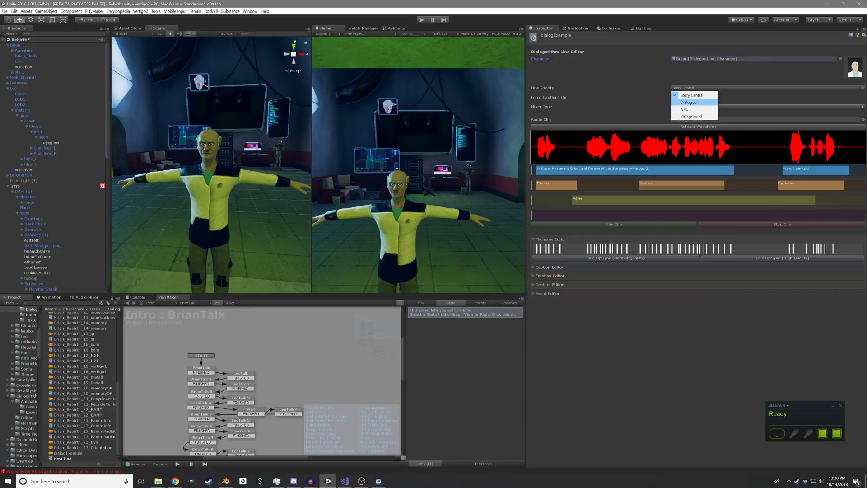
left_click(696, 96)
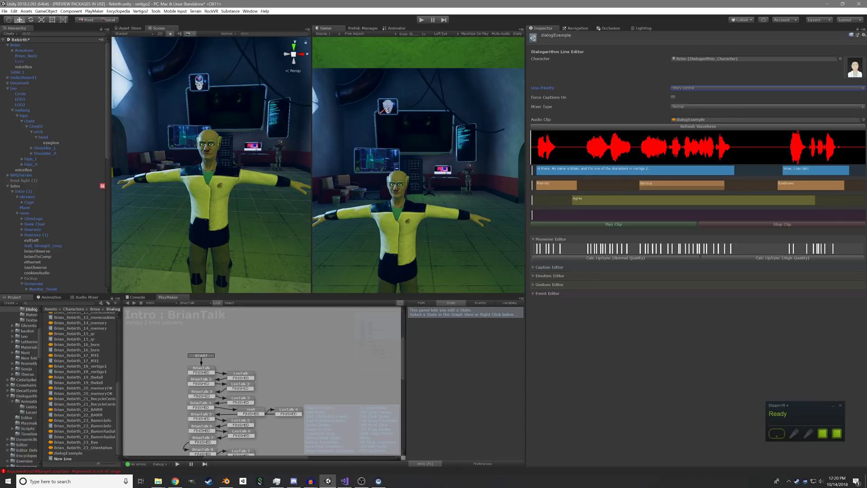
left_click(722, 106)
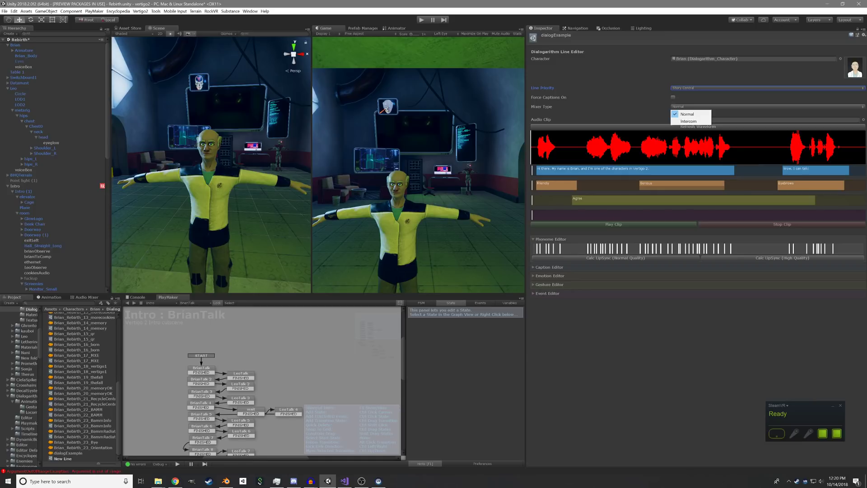
key("Escape")
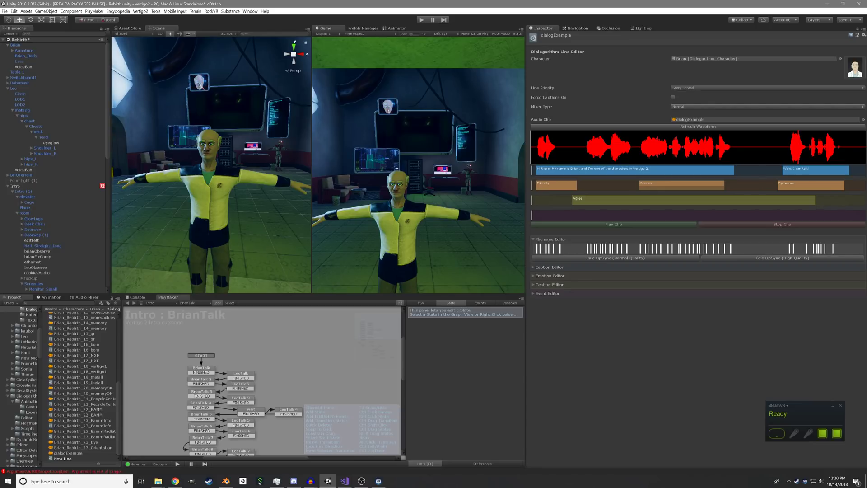
Select the dialogExample line asset in the project's Dialog folder.
left_click(68, 458)
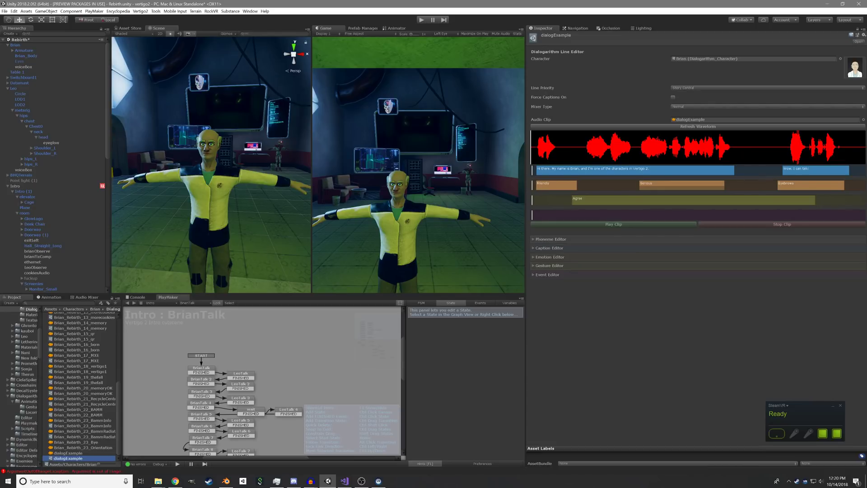
left_click(68, 453)
left_click(68, 458)
scroll(199, 372, "up", 2)
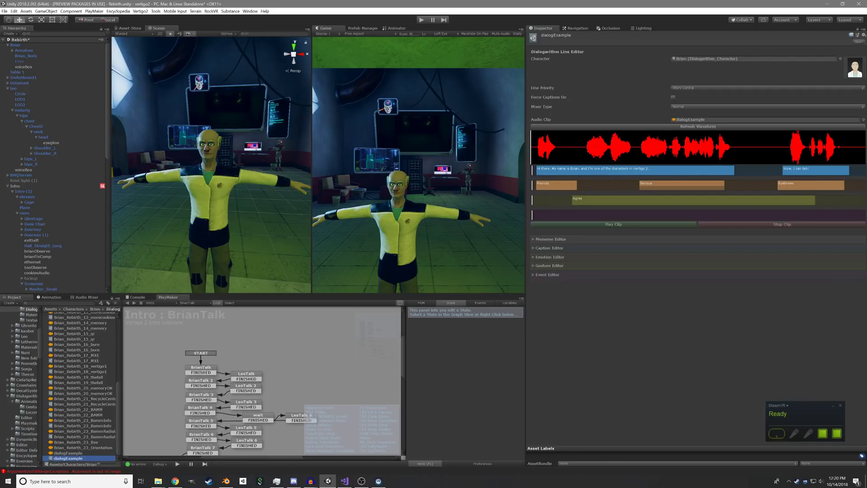
left_click(68, 453)
key("Down")
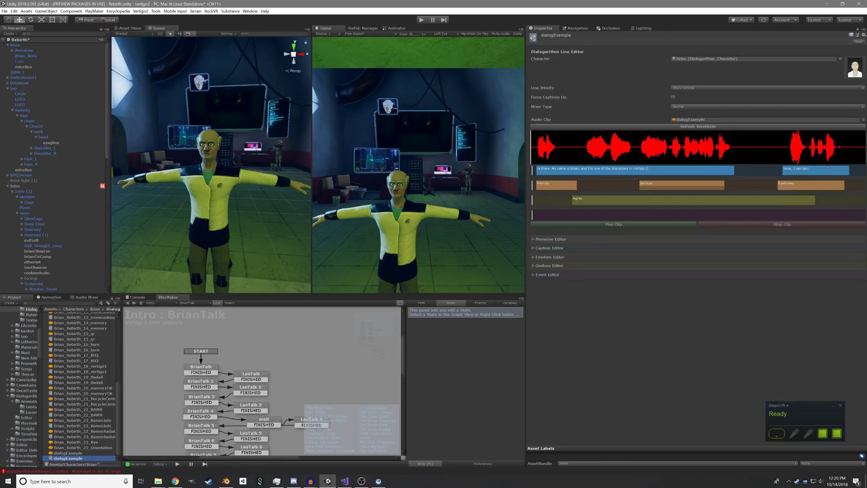
Look over the BrianTalk state graph and move the wait state into line with the LeoTalk column.
right_click(293, 332)
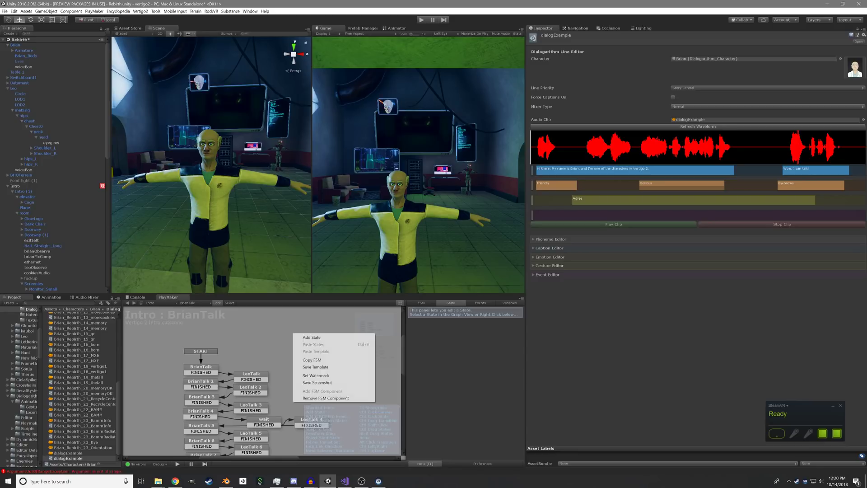
left_click(284, 341)
middle_click_drag(285, 342, 252, 187)
mouse_move(221, 371)
middle_mouse_down()
mouse_move(173, 317)
mouse_move(225, 414)
middle_mouse_up()
middle_click_drag(194, 339, 201, 404)
middle_click_drag(187, 316, 208, 332)
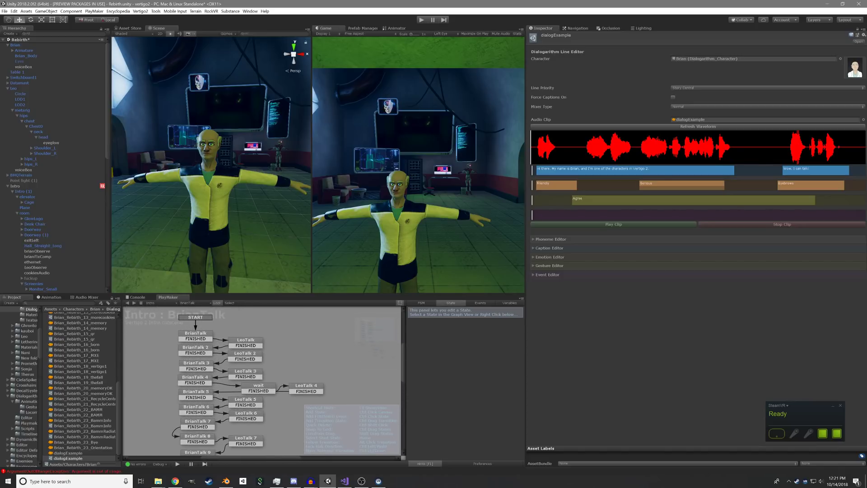
left_click_drag(258, 387, 247, 388)
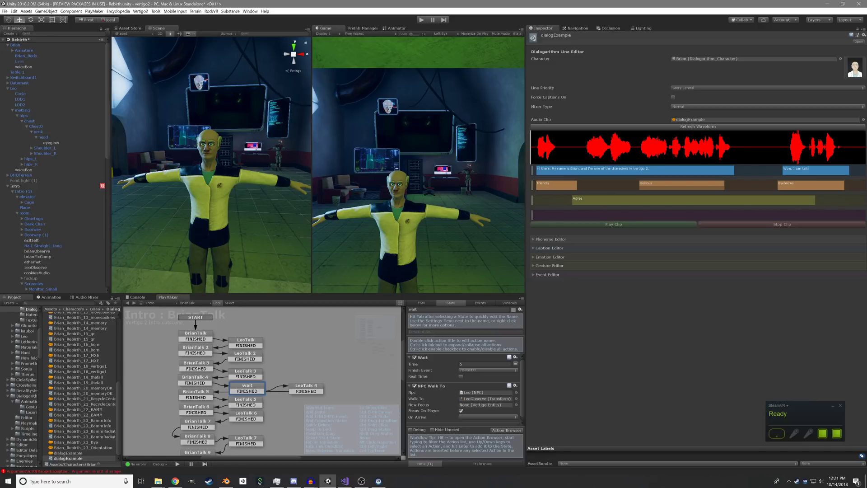
scroll(247, 388, "down", 3)
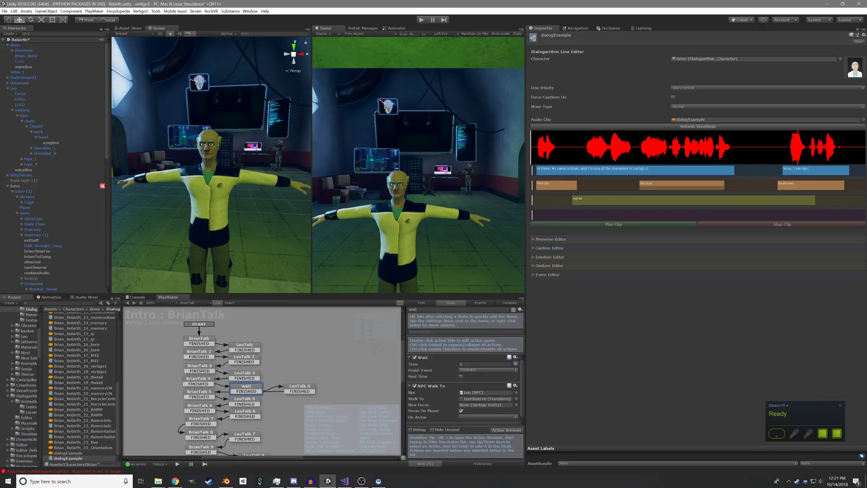
Add a new state in the empty area beside START and name it BrianExample.
middle_click_drag(247, 388, 239, 346)
left_click(271, 375)
middle_click_drag(271, 375, 269, 383)
scroll(249, 364, "up", 2)
middle_click_drag(259, 312, 256, 359)
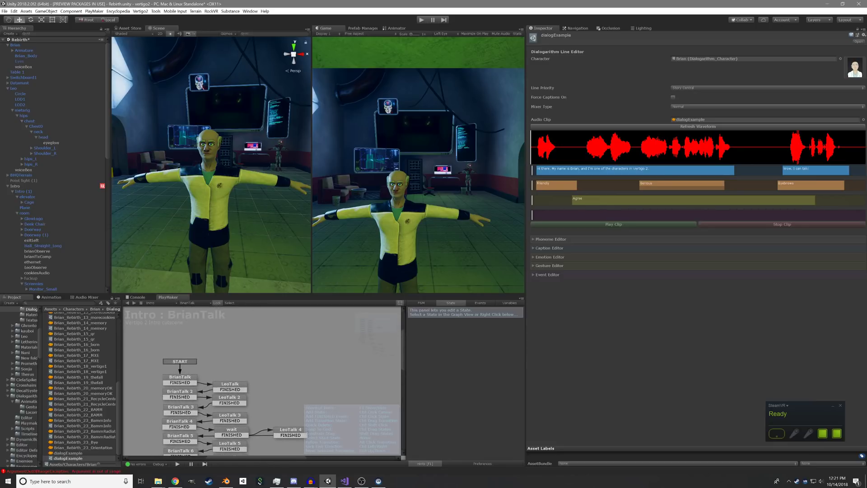
right_click(256, 359)
left_click(274, 362)
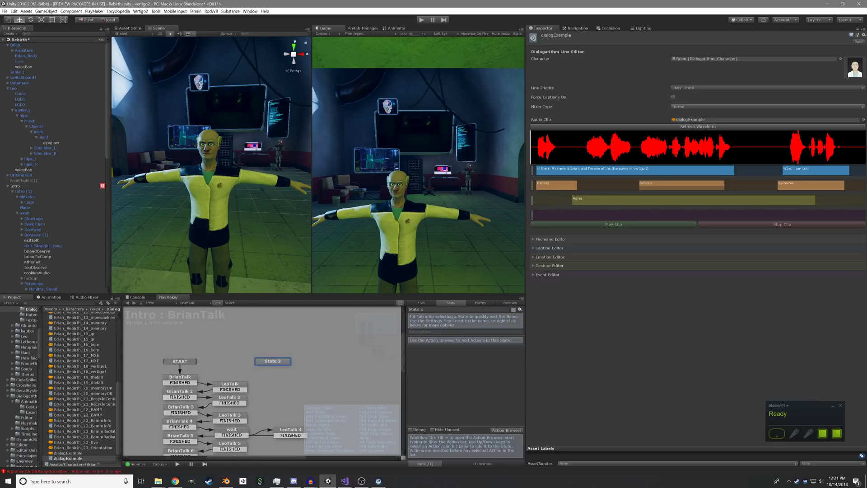
key("Tab")
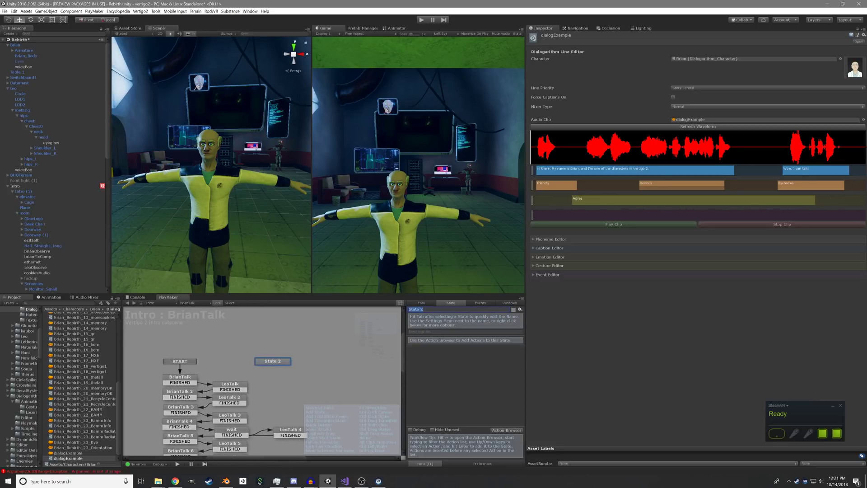
type("BrianExample")
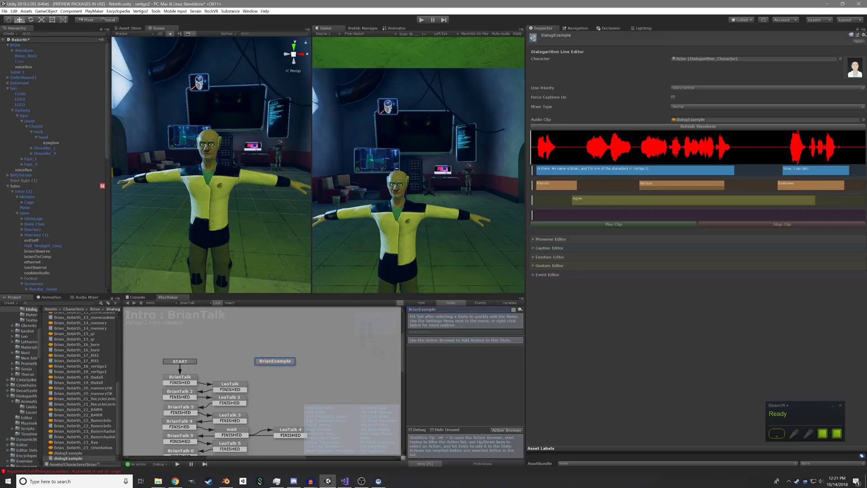
Find the Play Line action by searching for "line" and add it to the BrianExample state.
key("grave")
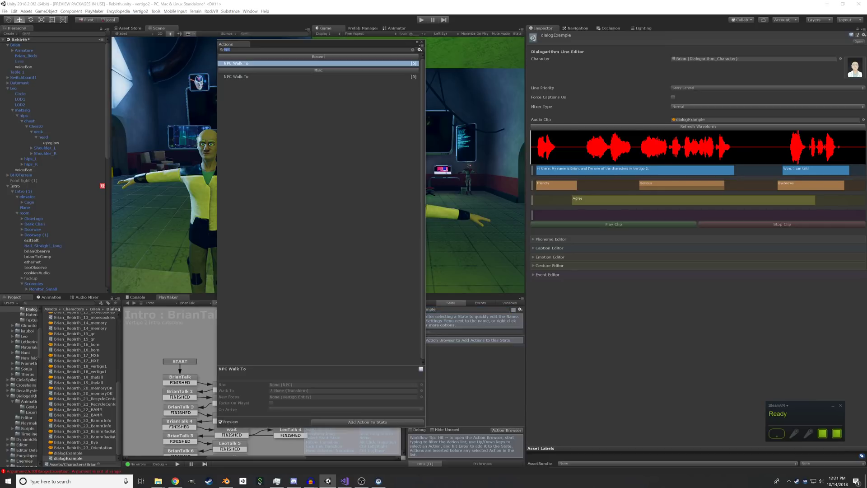
type("line")
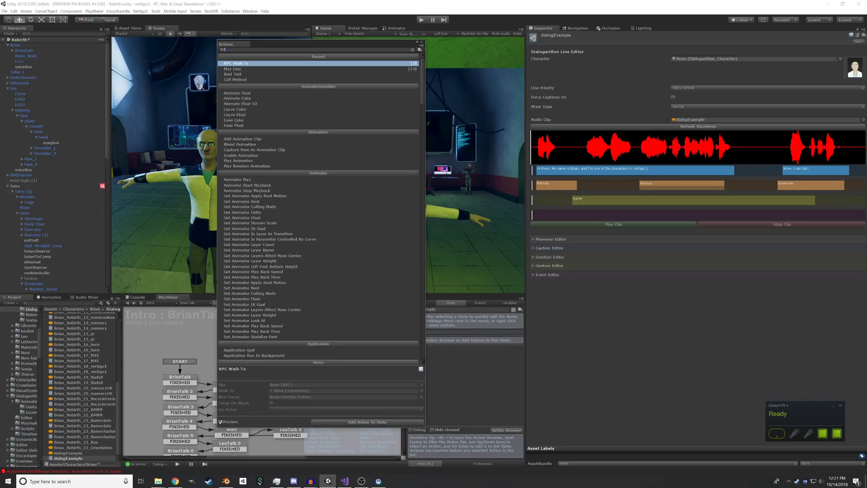
key("Down")
key("Down")
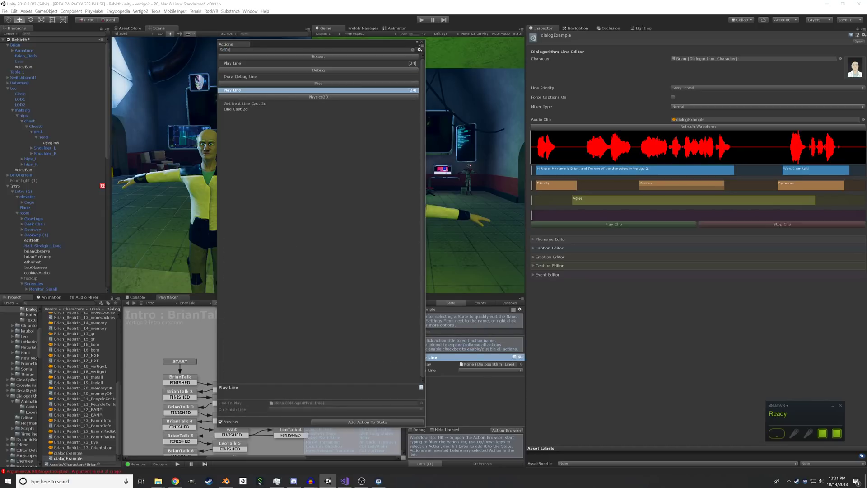
key("Return")
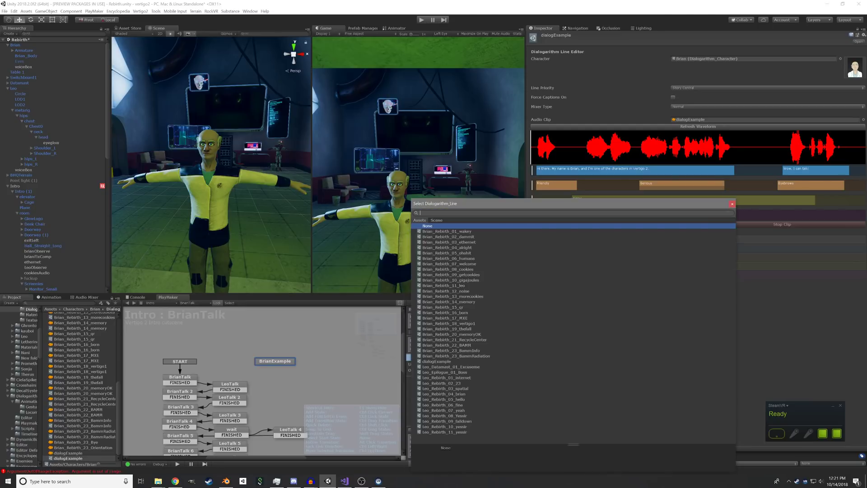
Set the Play Line action to play dialogExample and send the FINISHED event when the line ends.
double_click(436, 361)
left_click(490, 370)
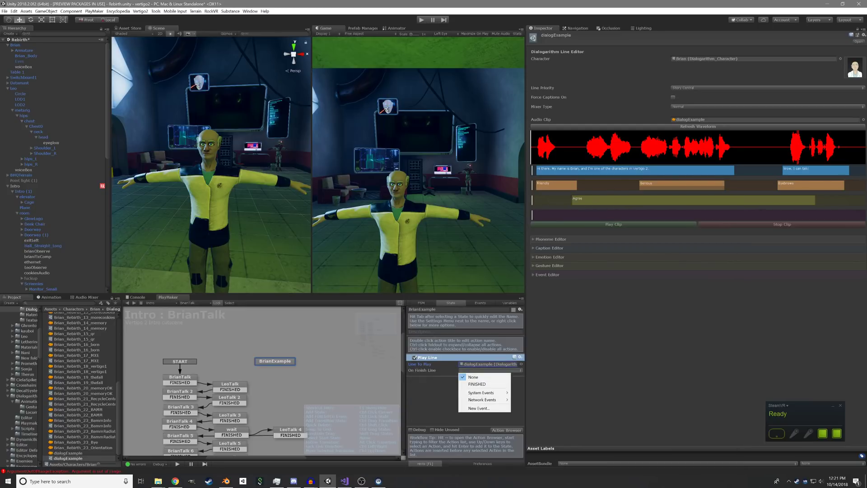
left_click(484, 384)
Add a FINISHED transition to the BrianExample state and loop it back to the same state.
right_click(269, 360)
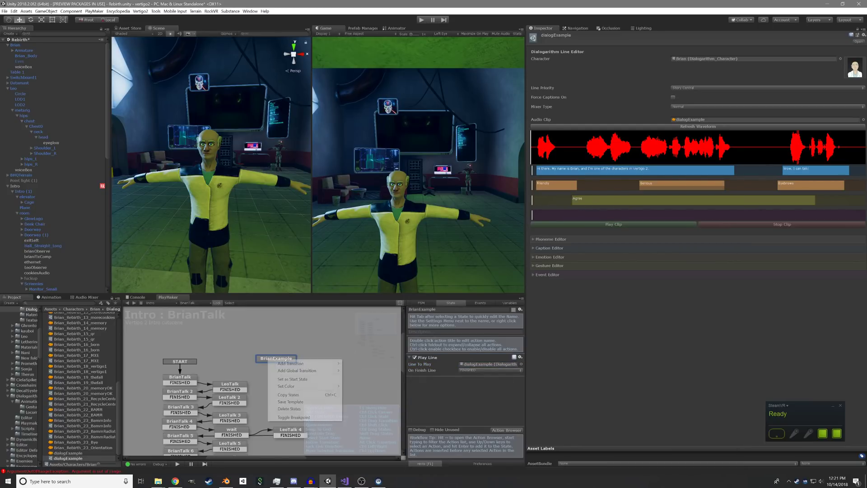
mouse_move(298, 364)
left_click(361, 363)
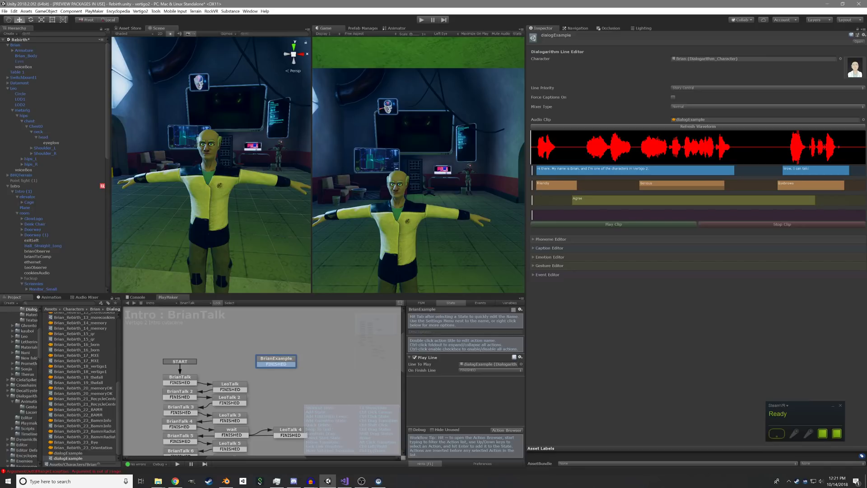
left_click_drag(281, 364, 308, 361)
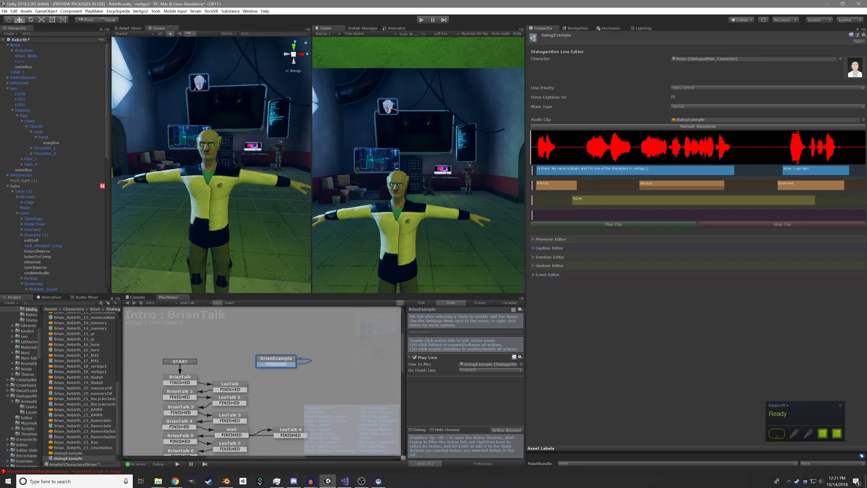
Make BrianExample the start state of the FSM.
right_click(270, 360)
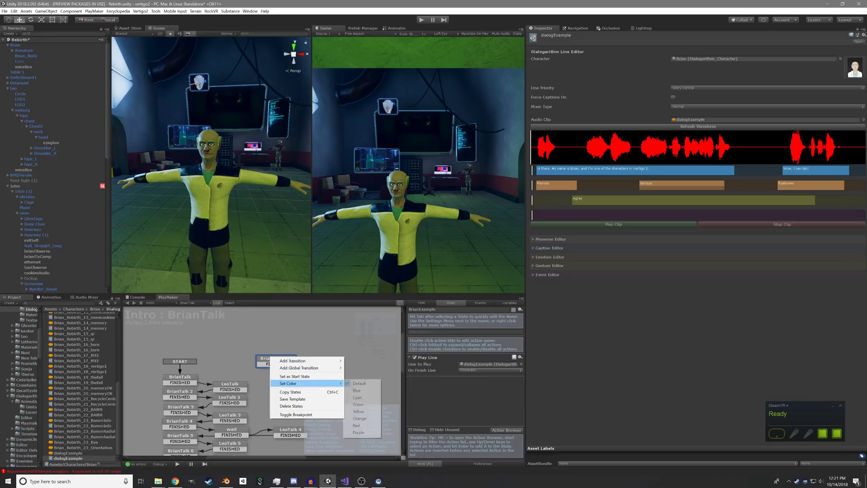
left_click(294, 376)
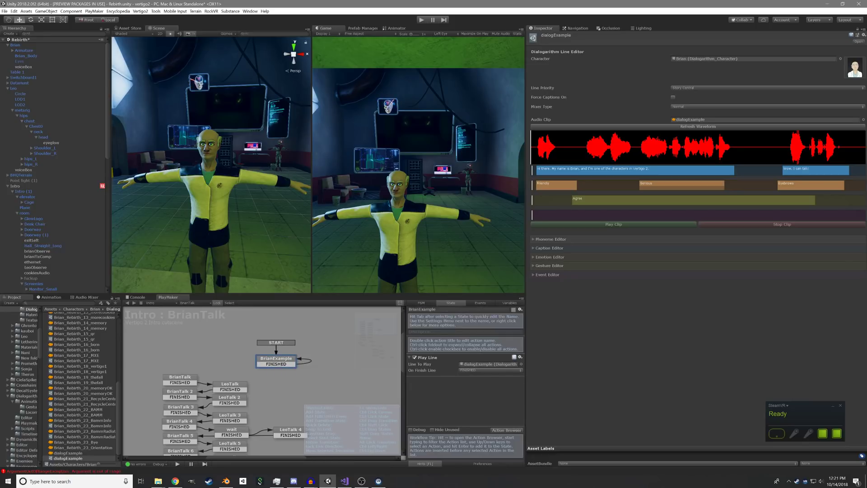
left_click(311, 383)
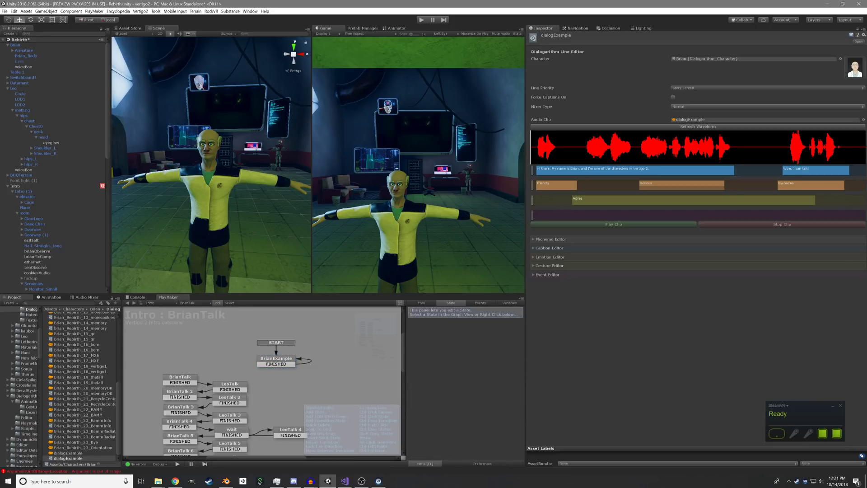
Maximize the Scene view and frame the Brian character's head and upper body from the front.
scroll(210, 165, "down", 3)
right_click_drag(211, 165, 213, 175)
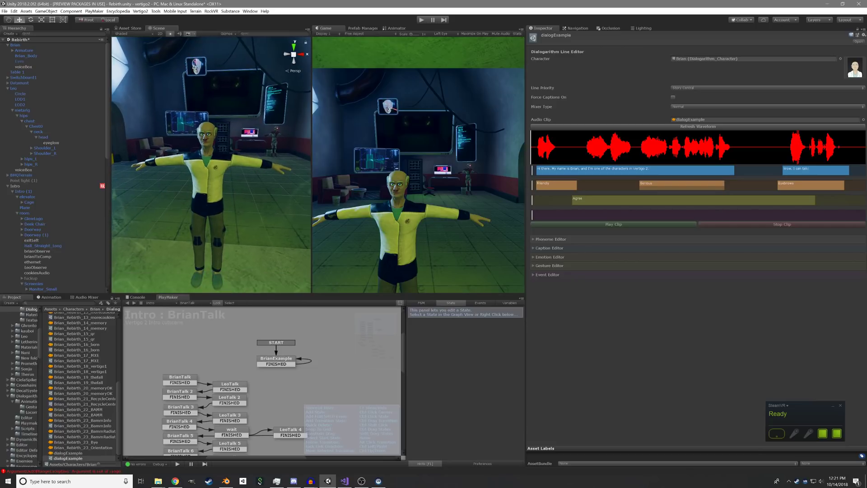
left_click(276, 359)
left_click(311, 379)
left_click(276, 358)
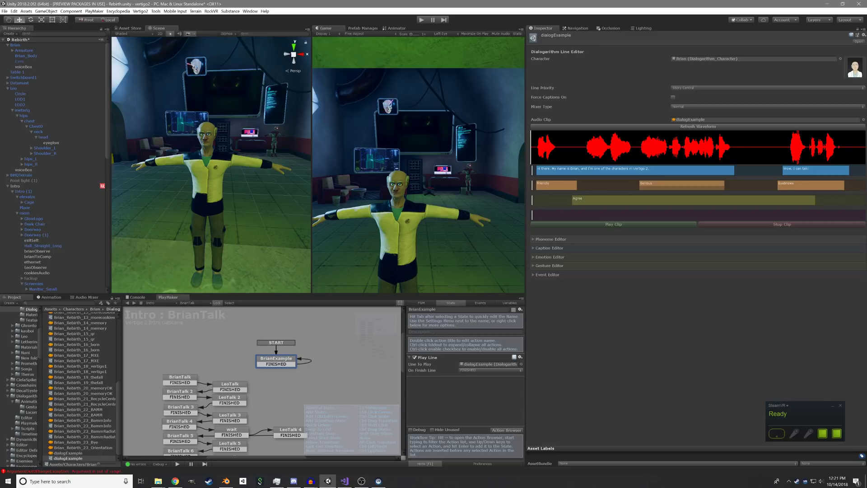
key("shift+space")
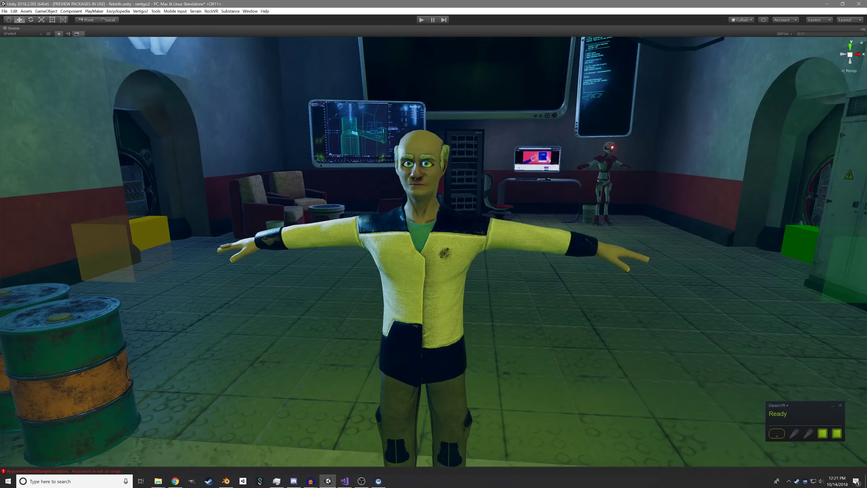
right_click_drag(433, 251, 435, 218)
key("w")
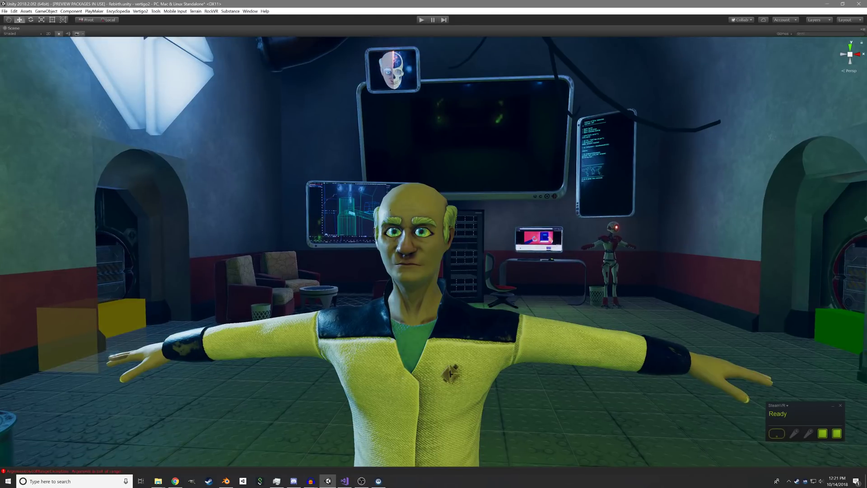
Run the scene in play mode and examine Brian's lip sync and facial expressions from the front and at close range.
key("ctrl+p")
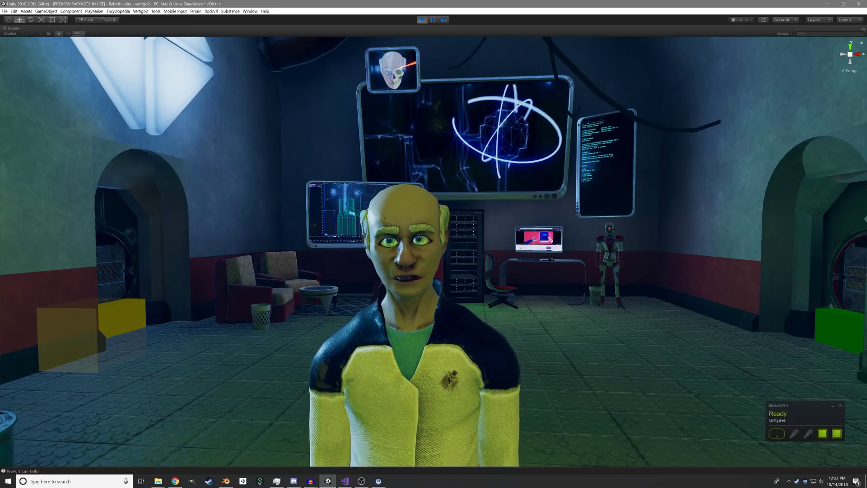
left_click_drag(406, 253, 469, 252, "alt")
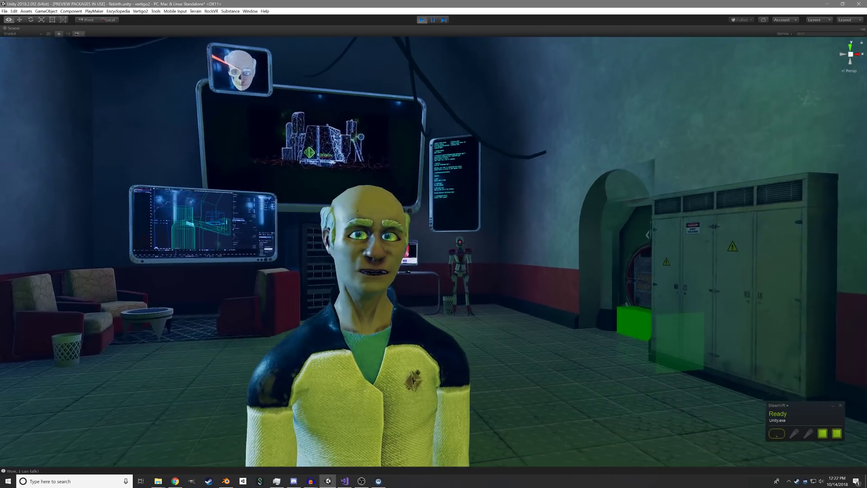
right_click_drag(469, 253, 434, 253, "alt")
middle_click_drag(434, 253, 488, 232)
right_click_drag(488, 233, 479, 232, "alt")
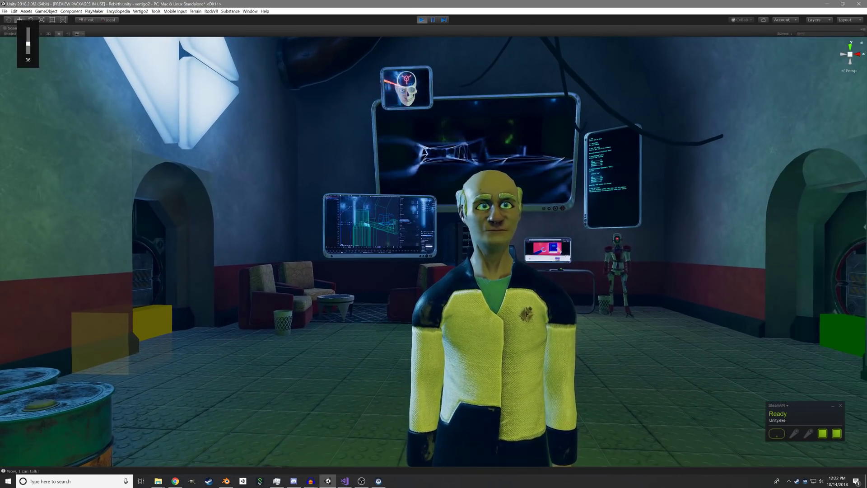
right_click_drag(434, 252, 465, 242)
key("w")
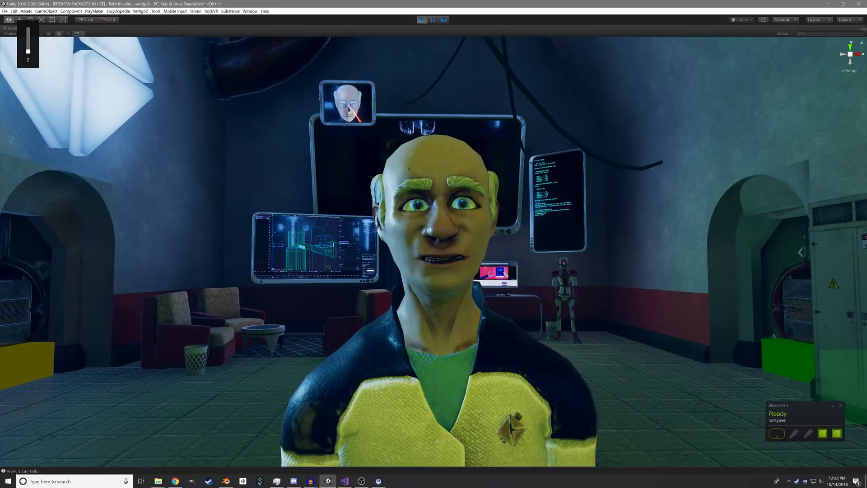
left_click_drag(434, 251, 428, 268, "alt")
right_click_drag(428, 268, 438, 268, "alt")
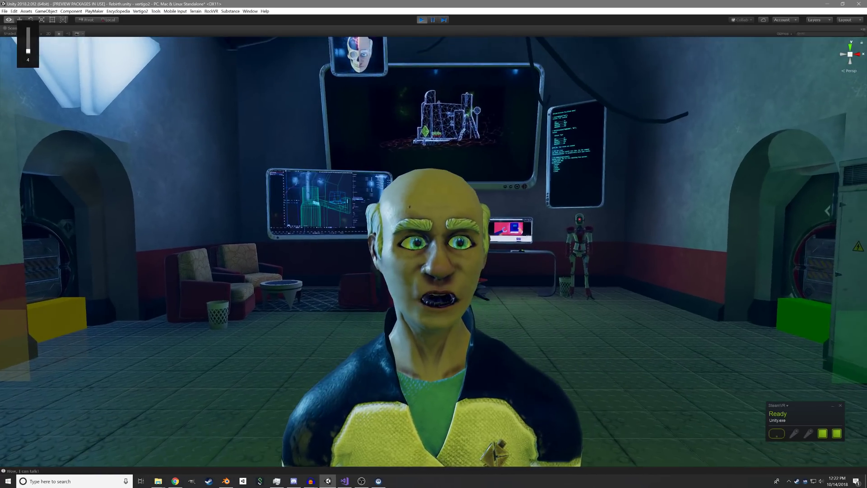
left_click_drag(433, 257, 450, 239, "alt")
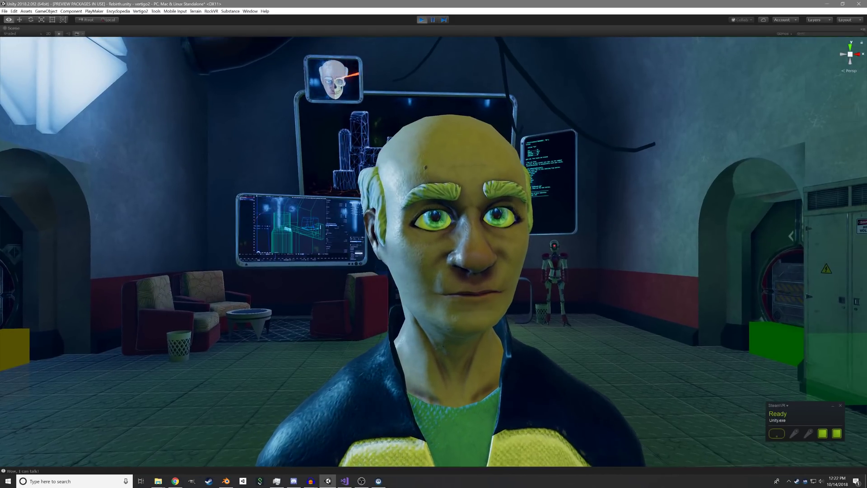
Compare Brian's talking animation at face, upper-body and nearly full-body distance while the dialogue line loops.
scroll(434, 244, "down", 5)
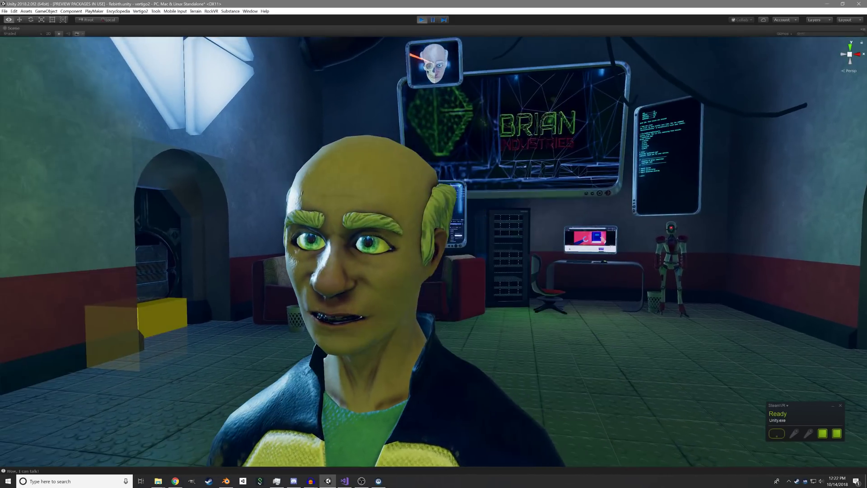
right_click_drag(434, 244, 422, 244, "alt")
mouse_move(423, 244)
left_mouse_down("alt")
mouse_move(479, 238)
mouse_move(459, 253)
mouse_move(426, 244)
left_mouse_up("alt")
scroll(434, 251, "up", 5)
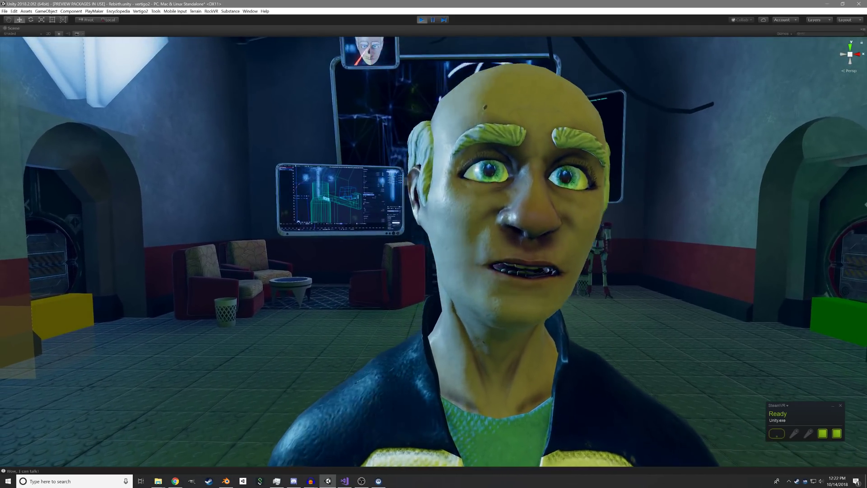
scroll(434, 244, "down", 5)
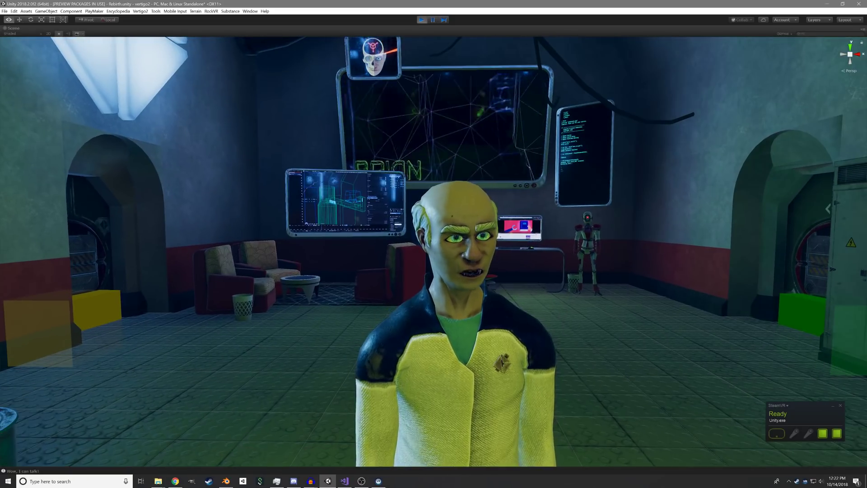
right_click_drag(404, 240, 375, 239)
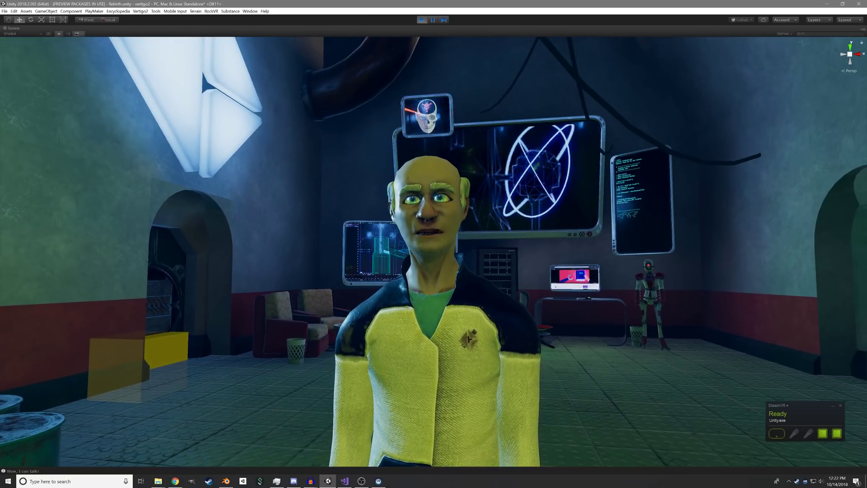
scroll(433, 251, "down", 4)
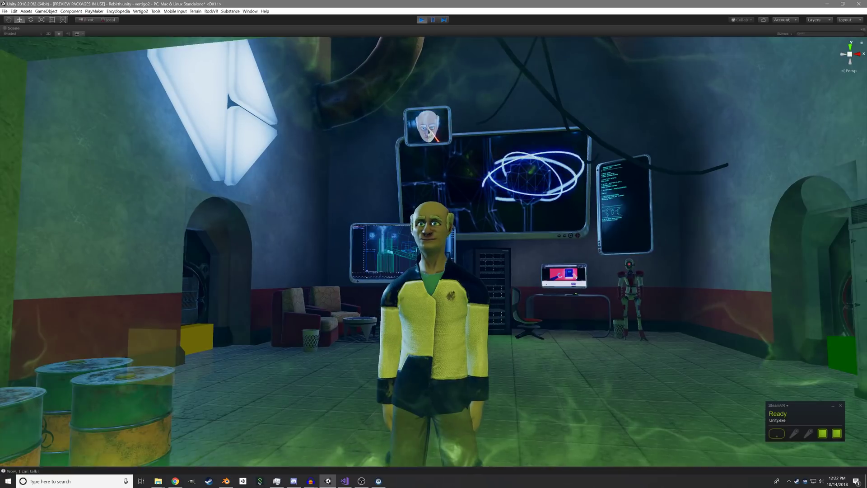
scroll(434, 251, "up", 2)
scroll(434, 251, "up", 2)
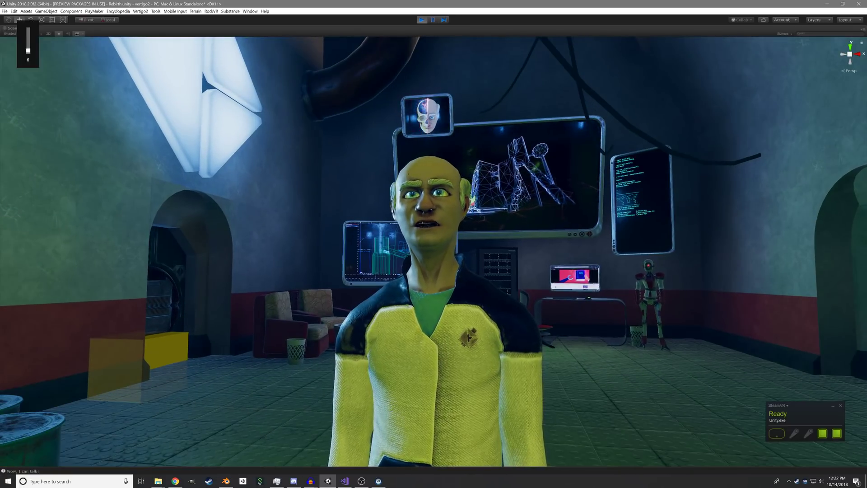
Examine how Brian's head and eyes behave from different sides of the room, and stop play mode.
key("a")
right_click_drag(434, 252, 380, 233)
key("s")
key("d")
key("w")
key("d")
key("d")
key("a")
key("a")
key("ctrl+p")
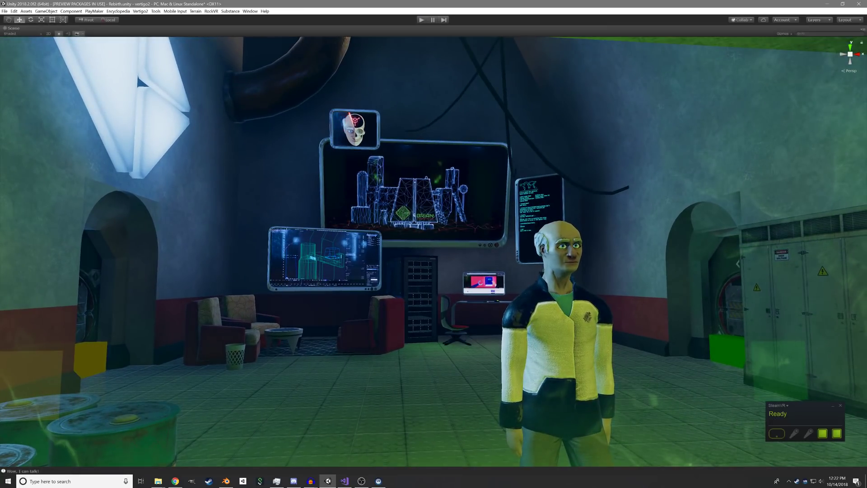
Restore the full editor layout from the maximized Scene view and widen the Scene view at the Game view's expense.
middle_click_drag(137, 72, 108, 51)
key("shift+space")
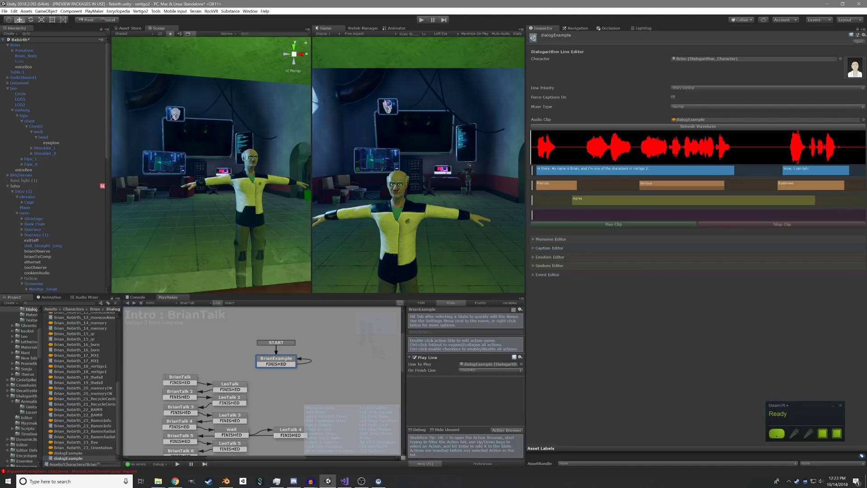
left_click_drag(312, 181, 397, 181)
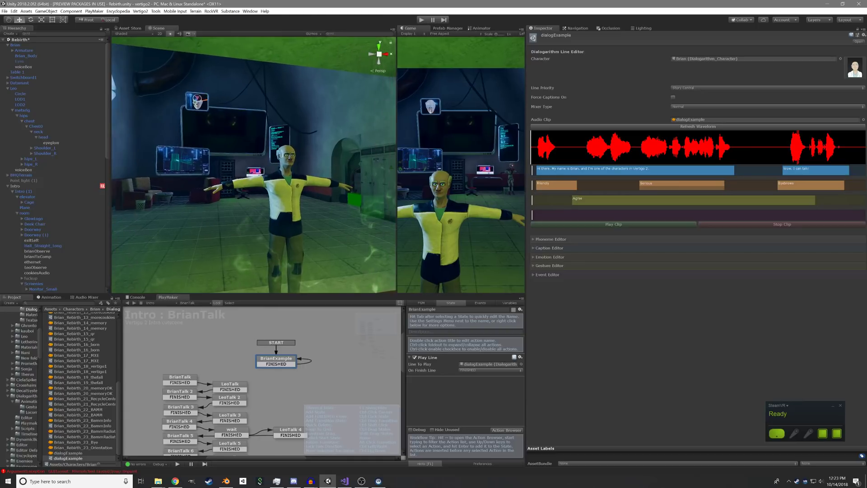
Frame Brian's head and upper body from the front in the widened Scene view.
key("d")
right_click_drag(325, 180, 311, 170)
key("s")
key("w")
key("w")
key("w")
key("s")
key("a")
key("s")
key("a")
middle_click_drag(136, 260, 116, 224)
key("w")
right_click_drag(262, 181, 261, 186)
key("d")
right_click_drag(214, 156, 208, 157)
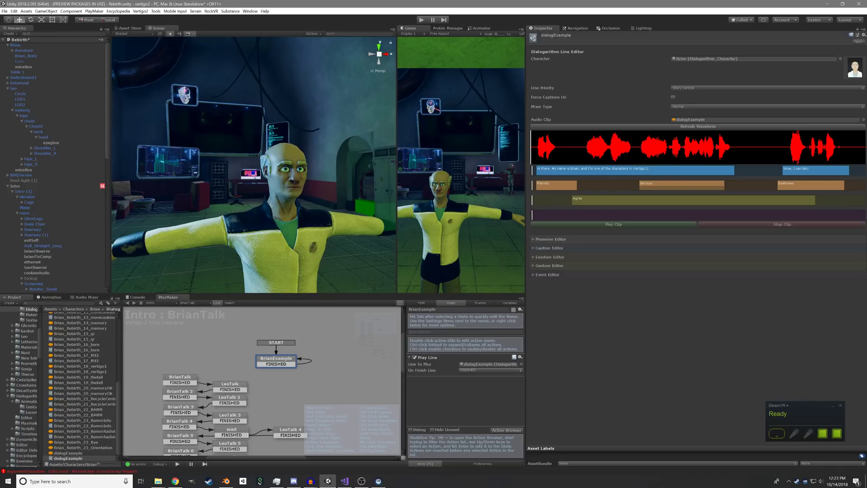